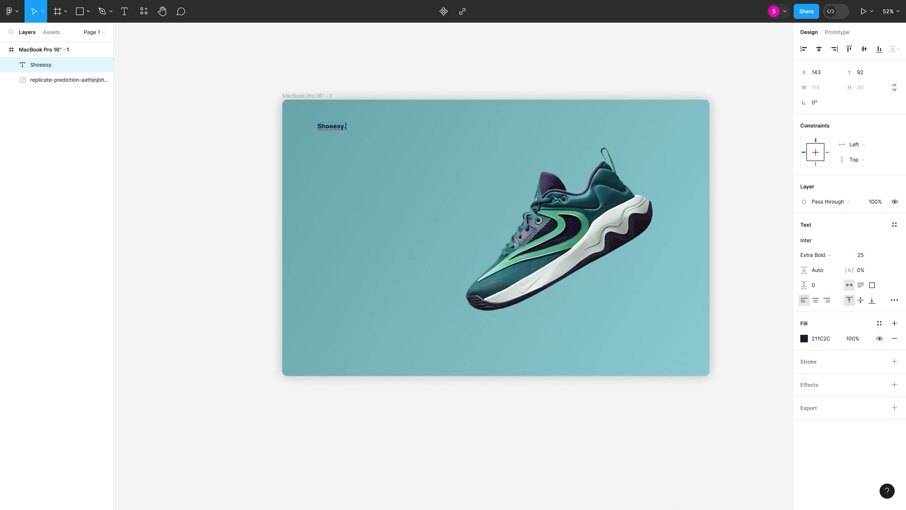
# Colour part of the Shoeesy logo text green (00FFA5)
pyautogui.click(88, 11)
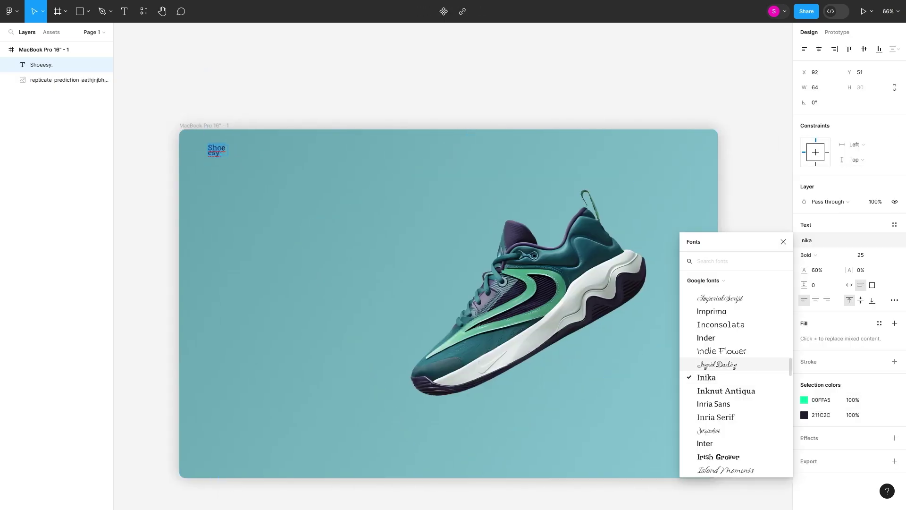
# Tighten the Shoeesy logo's line height to 60%
pyautogui.scroll(-3, 727, 378)
pyautogui.scroll(-3, 727, 377)
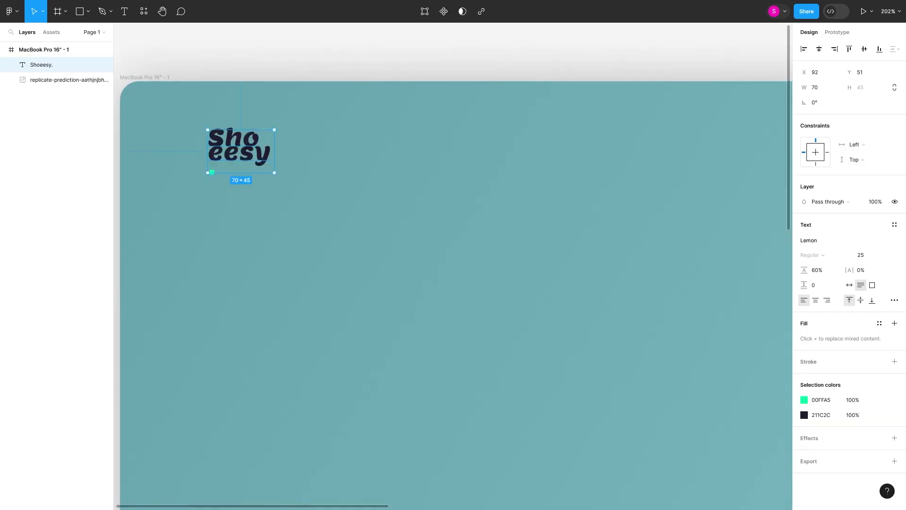
pyautogui.moveTo(804, 270); pyautogui.dragTo(811, 270)
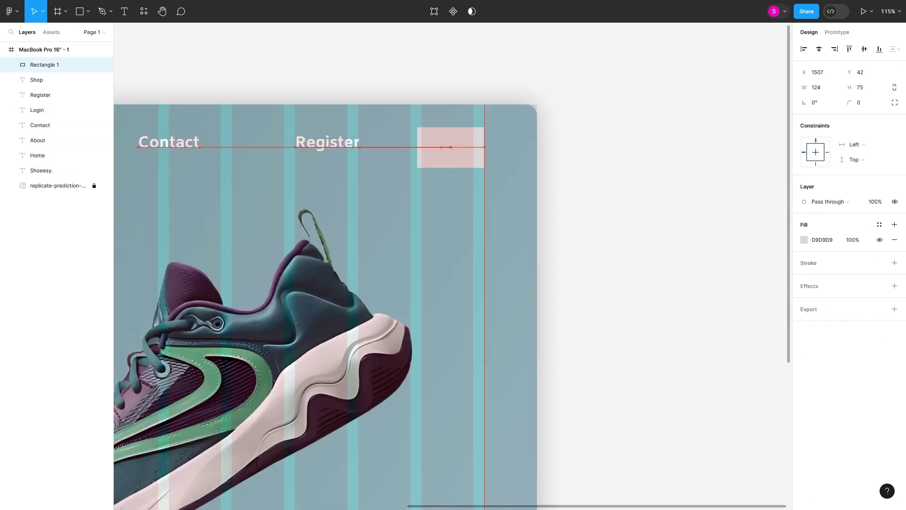
# Put the rectangle behind Login as its button and group the Home, Shop, About, Contact links
pyautogui.hotkey('ctrl', 'shift', '[')
pyautogui.click(428, 142)
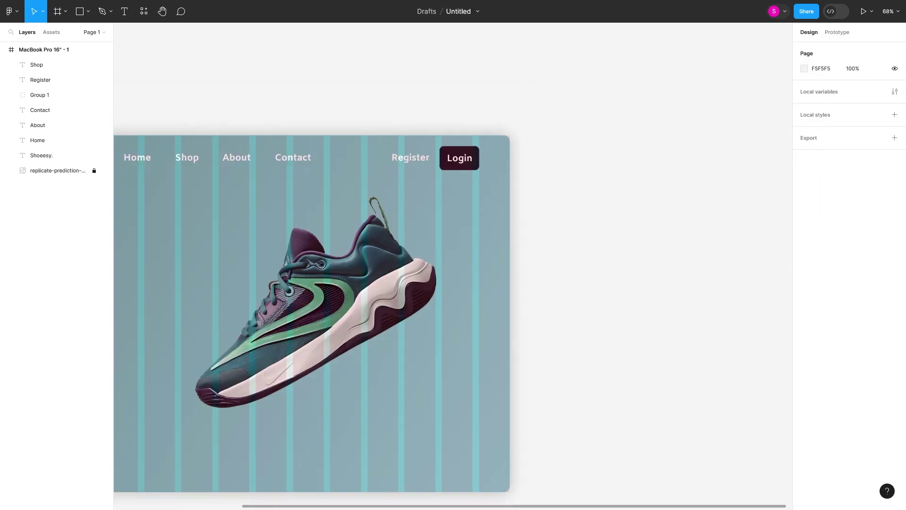
pyautogui.press('Escape')
pyautogui.moveTo(349, 177); pyautogui.dragTo(233, 167)
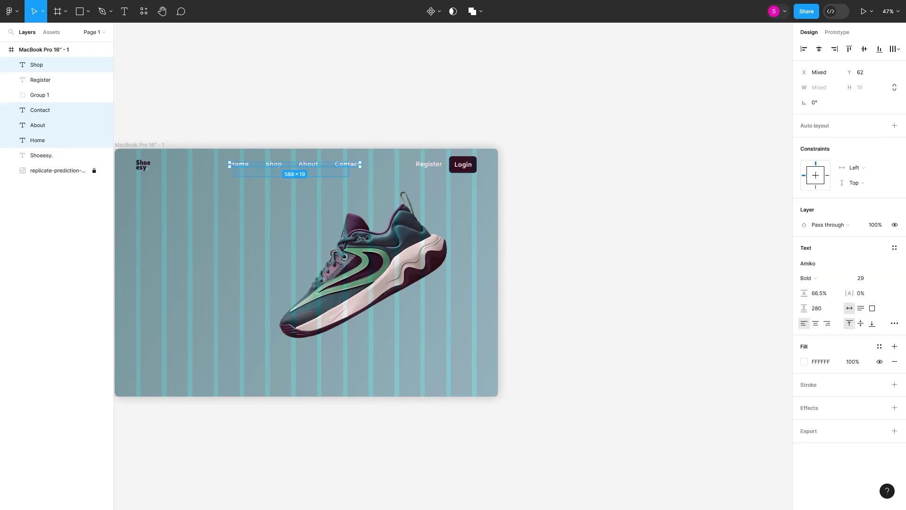
pyautogui.hotkey('ctrl', 'g')
pyautogui.press('Escape')
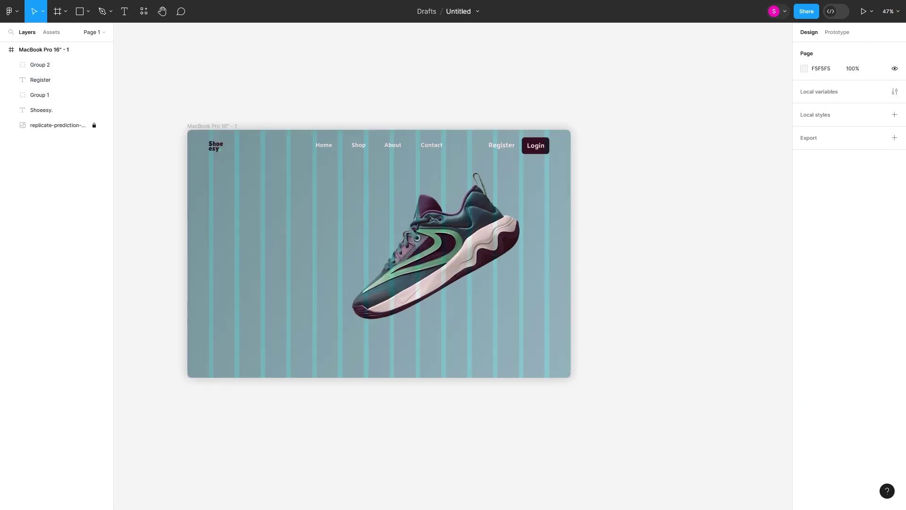
# Draw a white horizontal divider line across the frame below the navbar
pyautogui.moveTo(187, 161); pyautogui.dragTo(576, 161)
pyautogui.click(805, 263)
pyautogui.click(691, 459)
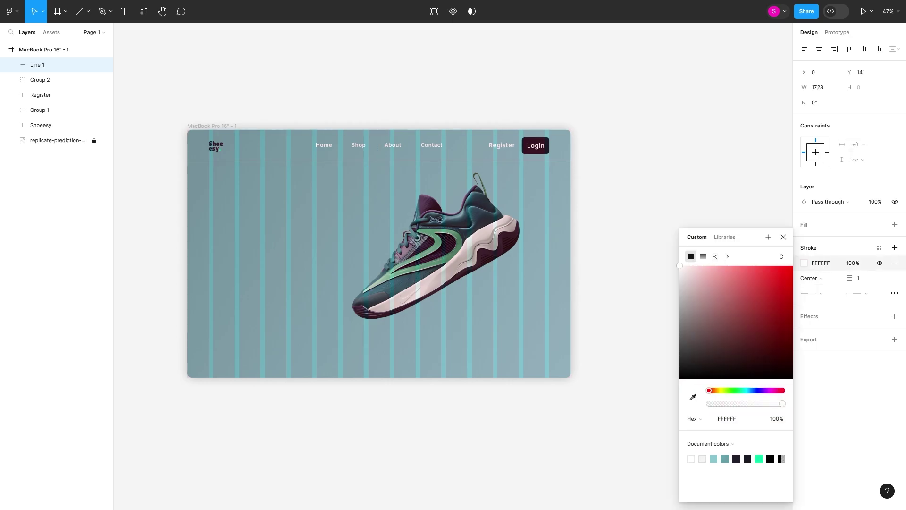
# Nudge the navbar and divider down slightly and move the shoe image right
pyautogui.moveTo(200, 134); pyautogui.dragTo(551, 156)
pyautogui.hotkey('shift', 'Down')
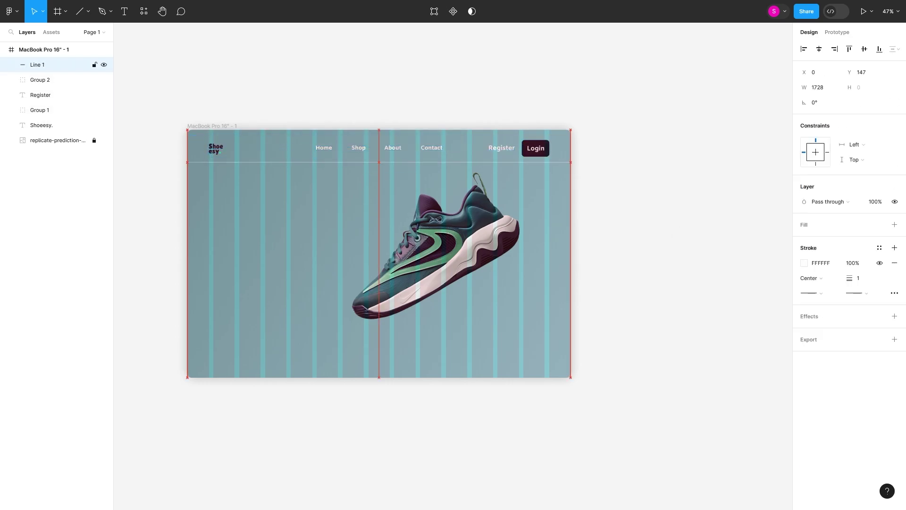
pyautogui.press('Escape')
pyautogui.moveTo(434, 245); pyautogui.dragTo(465, 255)
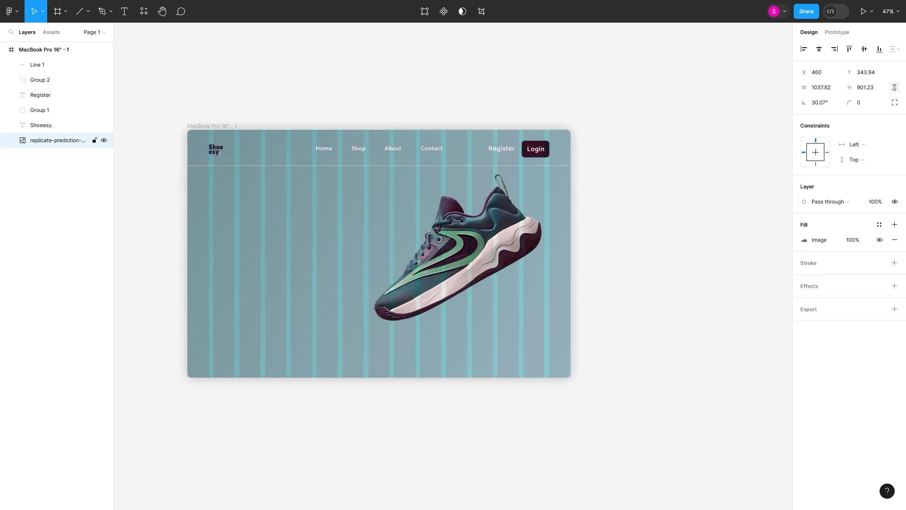
pyautogui.click(87, 12)
# Draw a freeform blob path with the Pen tool, discarding the first attempt
pyautogui.press('p')
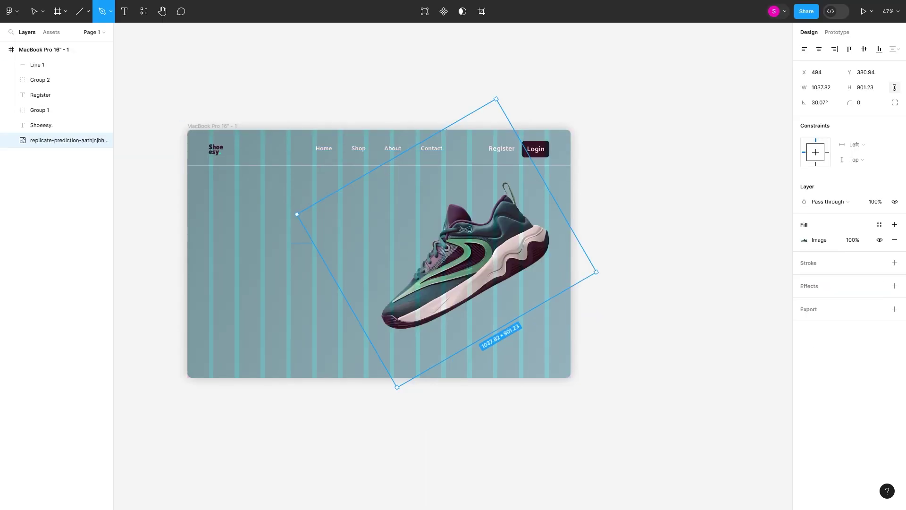
pyautogui.click(317, 402)
pyautogui.moveTo(354, 324); pyautogui.dragTo(384, 260)
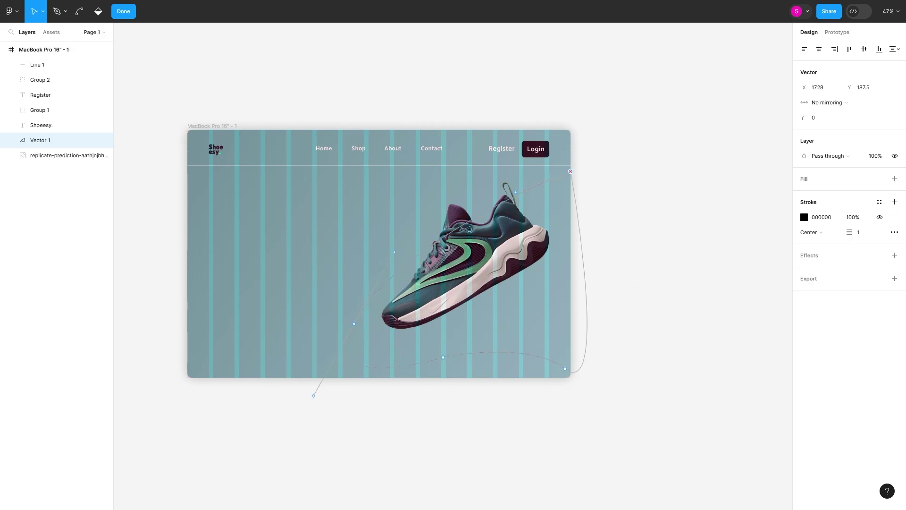
pyautogui.click(804, 217)
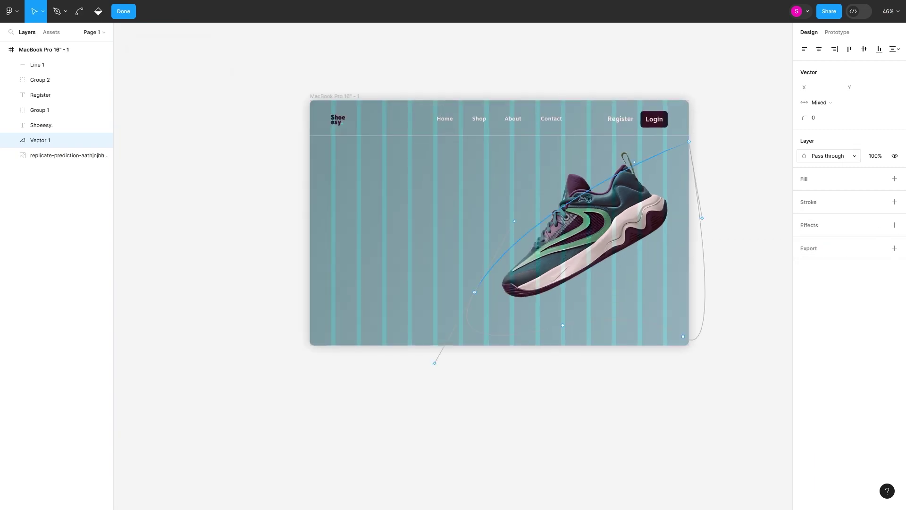
pyautogui.rightClick(59, 140)
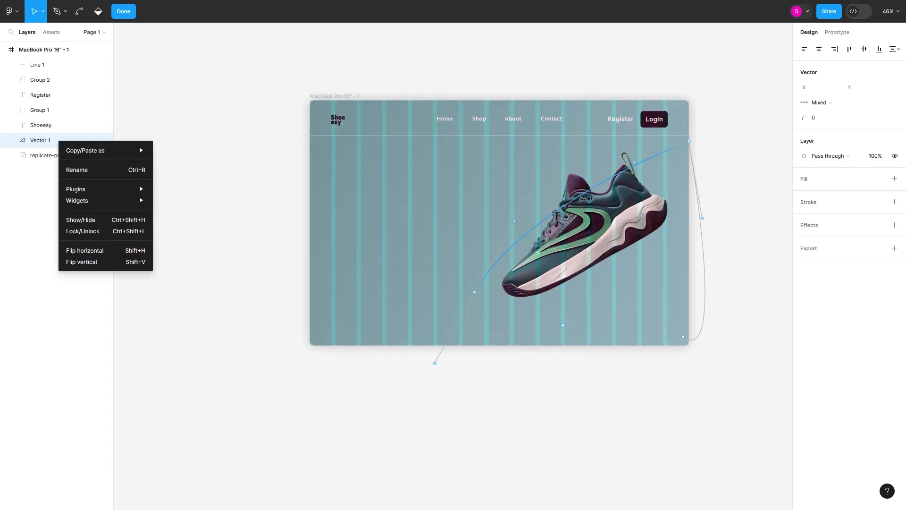
pyautogui.click(75, 170)
pyautogui.click(111, 11)
pyautogui.click(111, 11)
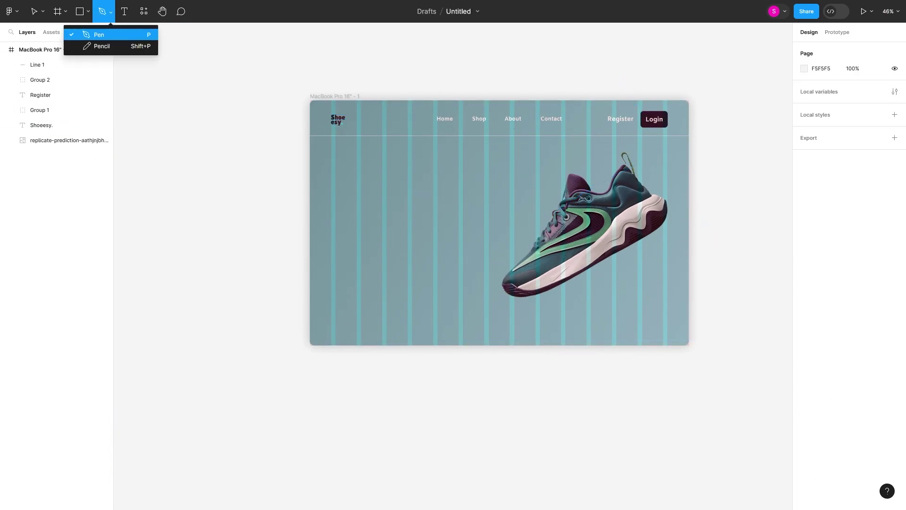
pyautogui.press('Escape')
pyautogui.hotkey('ctrl', 'z')
# Give the blob a fill, move it into the frame, and enlarge and tilt it behind the shoe
pyautogui.click(804, 217)
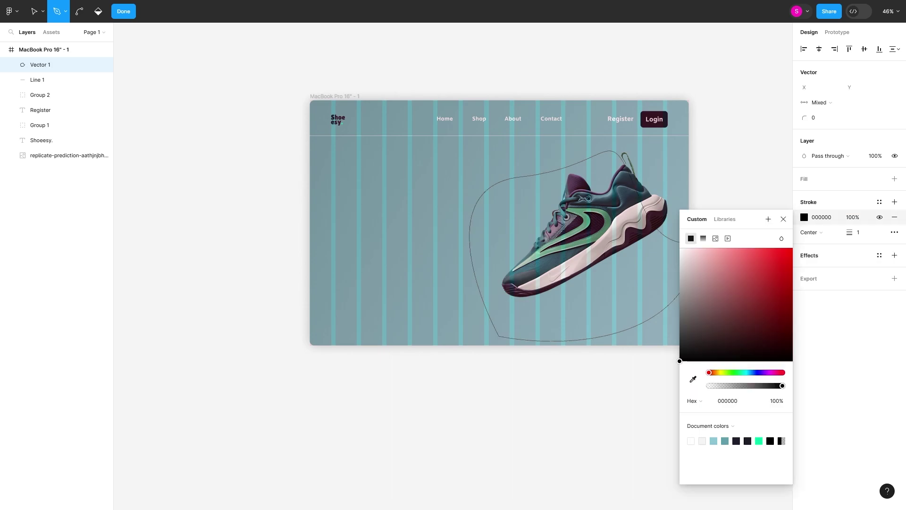
pyautogui.click(895, 179)
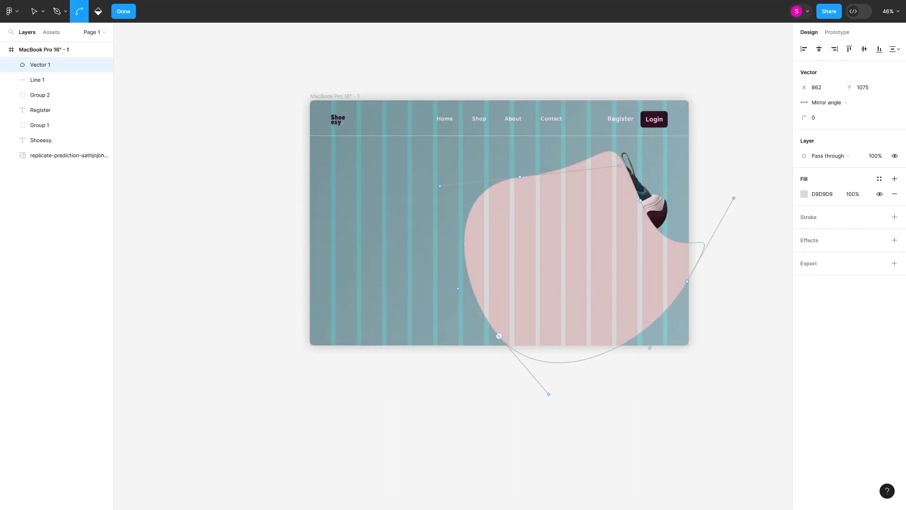
pyautogui.press('Escape')
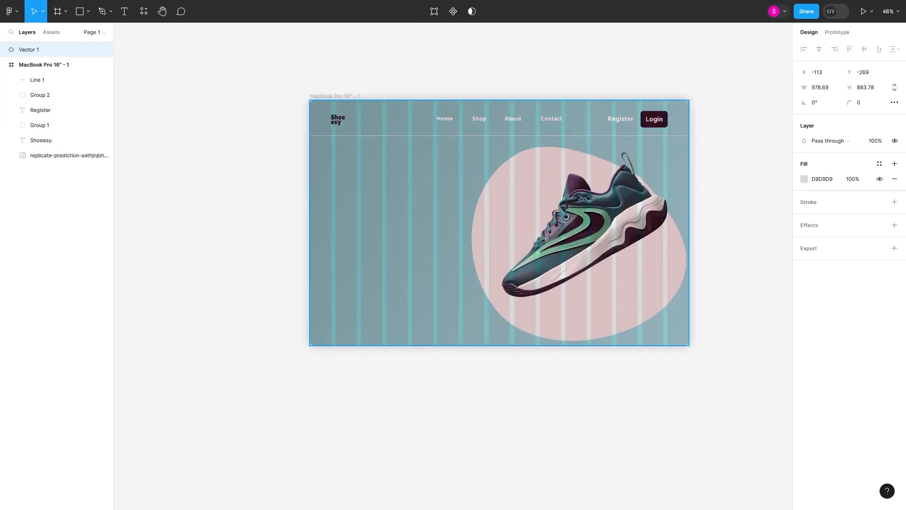
pyautogui.moveTo(29, 50); pyautogui.dragTo(40, 158)
pyautogui.moveTo(698, 340)
pyautogui.mouseDown()
pyautogui.moveTo(725, 392)
pyautogui.moveTo(716, 425)
pyautogui.mouseUp()
pyautogui.click(111, 11)
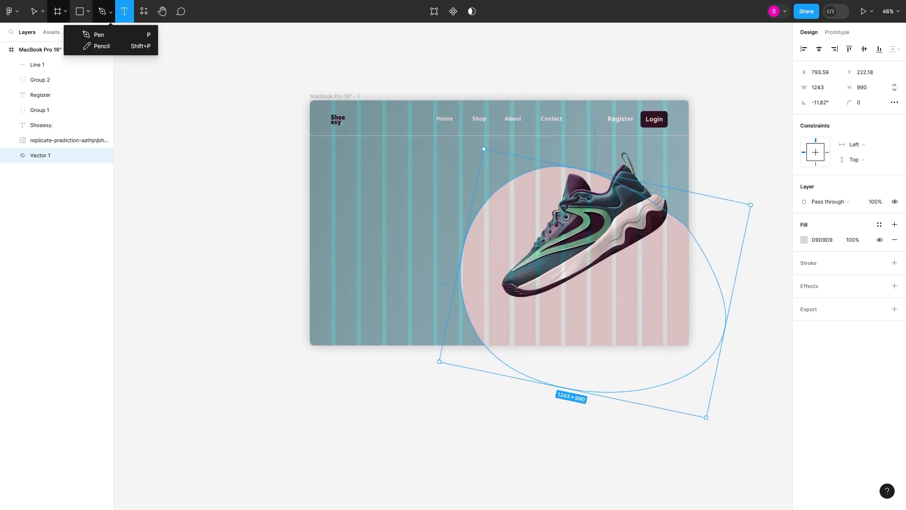
pyautogui.press('Return')
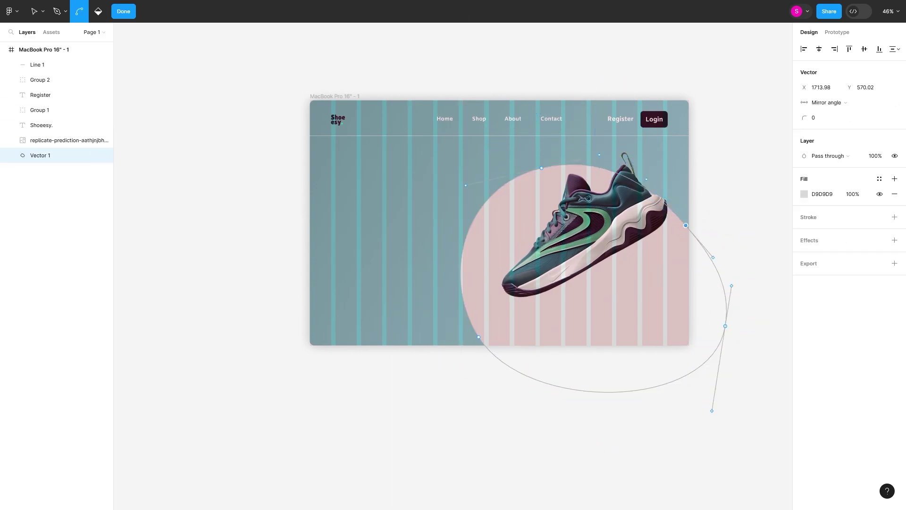
pyautogui.press('Escape')
# Fill the blob green (44F3B9) and add a drop shadow
pyautogui.press('i')
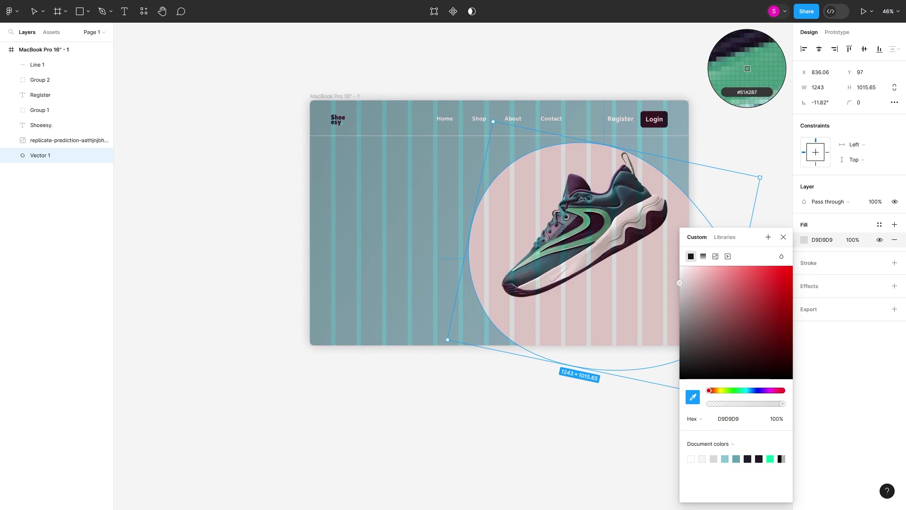
pyautogui.click(747, 68)
pyautogui.press('Escape')
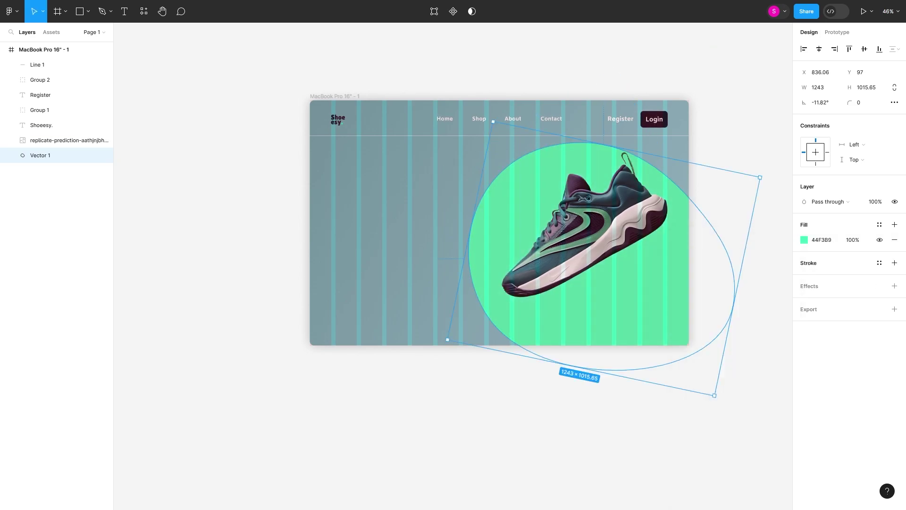
pyautogui.click(894, 286)
pyautogui.press('Escape')
pyautogui.press('Escape')
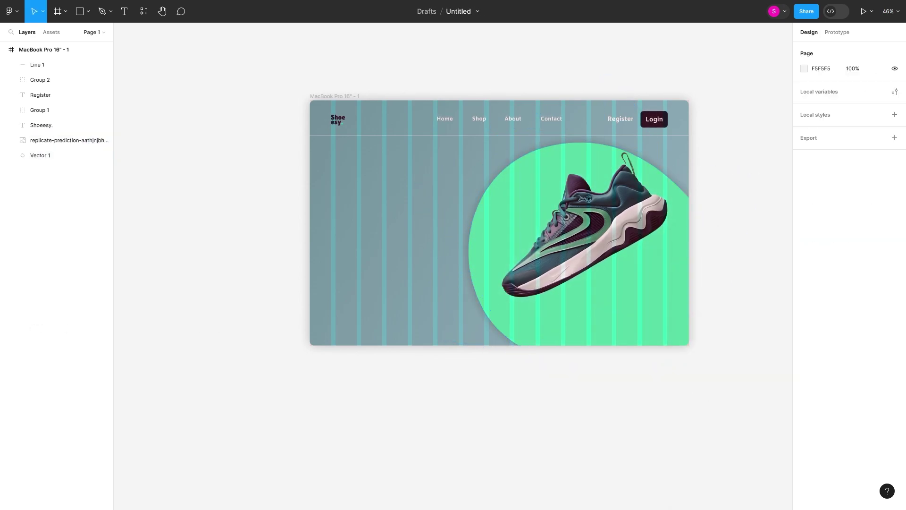
# Draw a flat ellipse beneath the shoe and blur it into a ground shadow
pyautogui.press('o')
pyautogui.moveTo(596, 275); pyautogui.dragTo(667, 281)
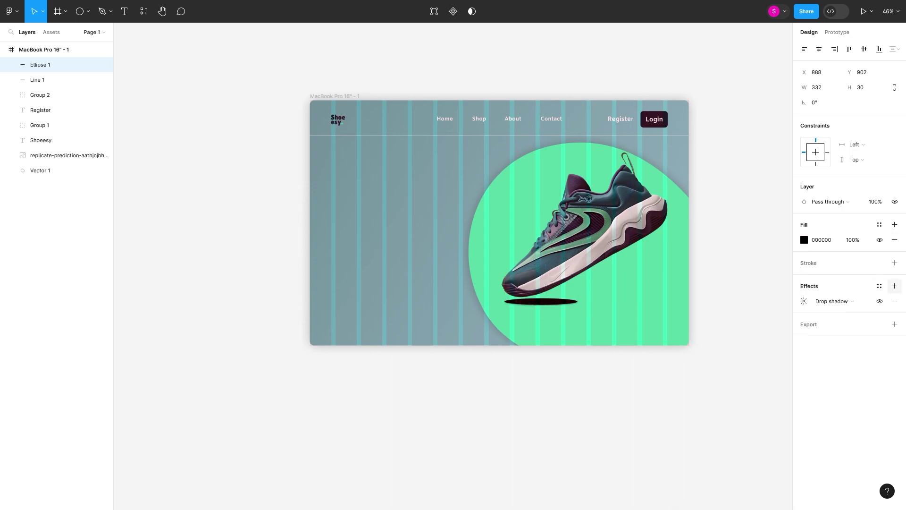
pyautogui.click(804, 301)
pyautogui.press('Escape')
pyautogui.click(835, 301)
pyautogui.moveTo(692, 324); pyautogui.dragTo(718, 324)
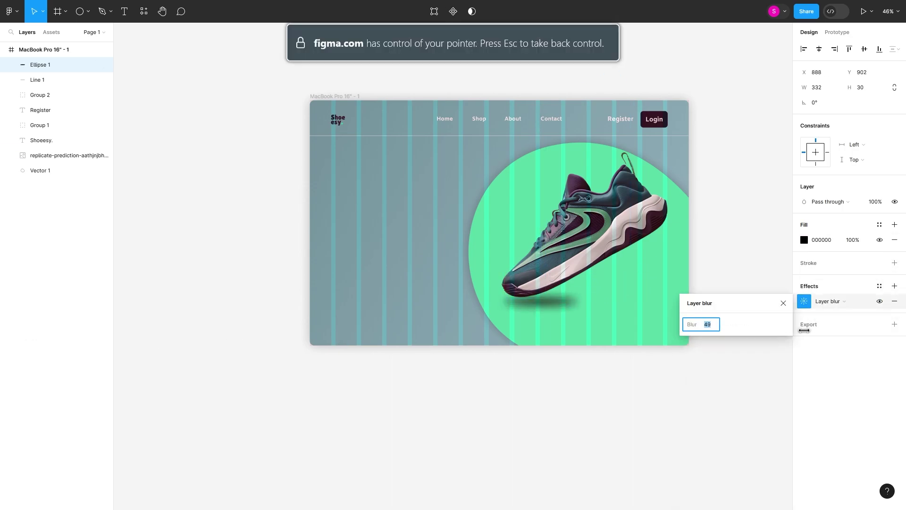
pyautogui.press('Escape')
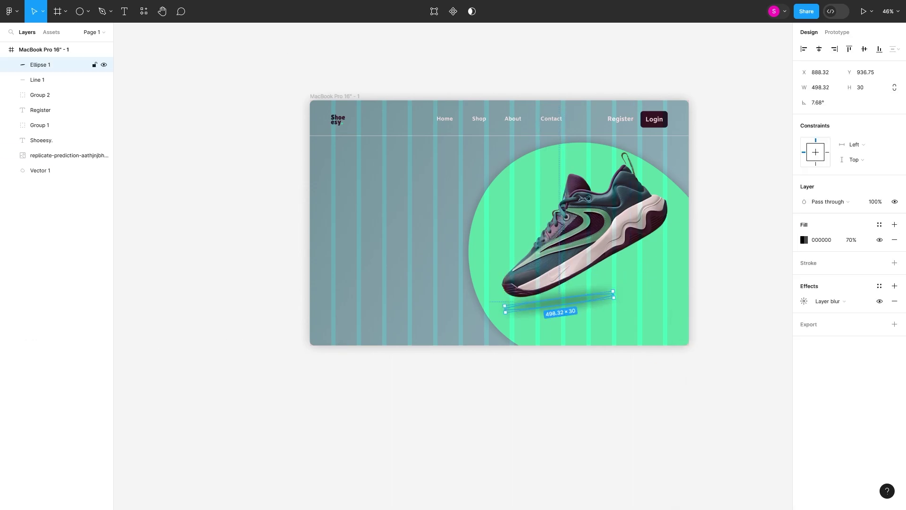
# Widen the shadow ellipse under the shoe and delete the duplicate shadow
pyautogui.press('Escape')
pyautogui.moveTo(506, 309)
pyautogui.mouseDown()
pyautogui.moveTo(486, 312)
pyautogui.moveTo(611, 281)
pyautogui.mouseUp()
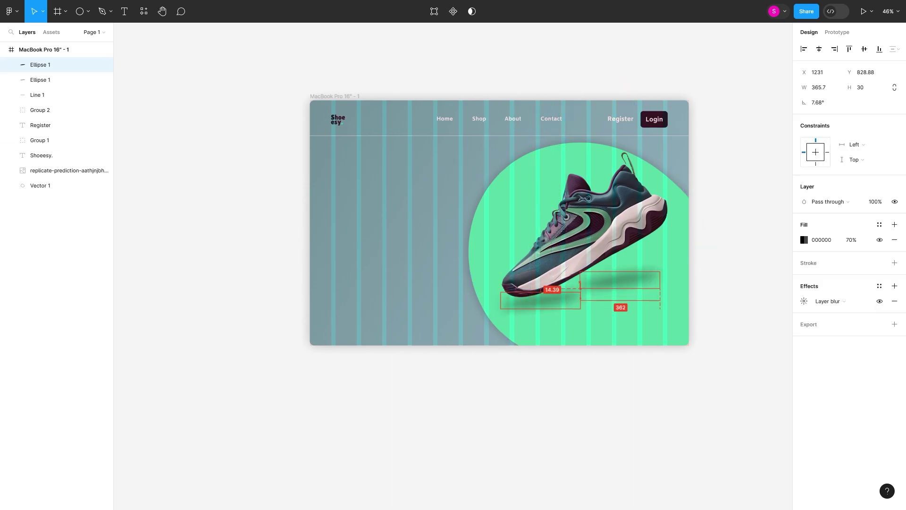
pyautogui.press('Escape')
pyautogui.click(613, 289)
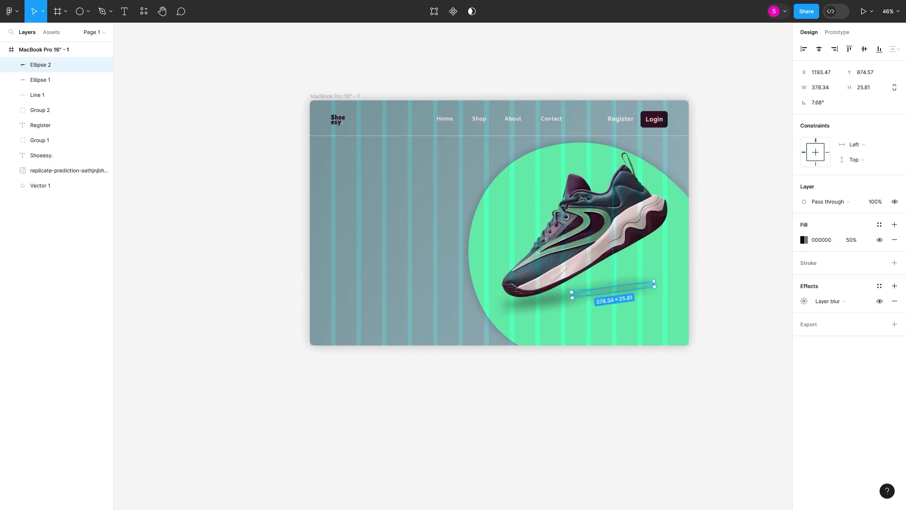
pyautogui.press('Delete')
# Draw a rounded rectangle beside the shoe and give it a blur effect
pyautogui.click(88, 11)
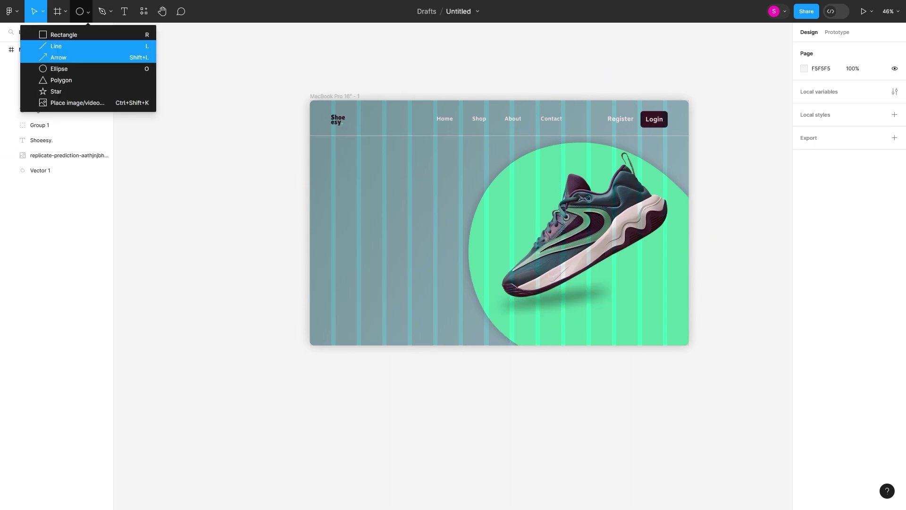
pyautogui.click(61, 34)
pyautogui.moveTo(628, 236); pyautogui.dragTo(668, 250)
pyautogui.moveTo(849, 103); pyautogui.dragTo(864, 103)
pyautogui.click(804, 240)
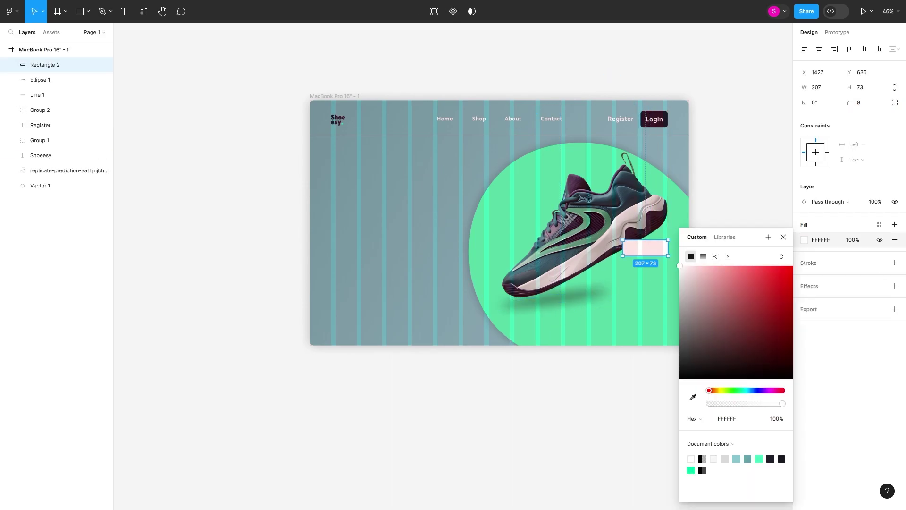
pyautogui.click(894, 286)
pyautogui.click(804, 301)
pyautogui.moveTo(692, 324); pyautogui.dragTo(742, 325)
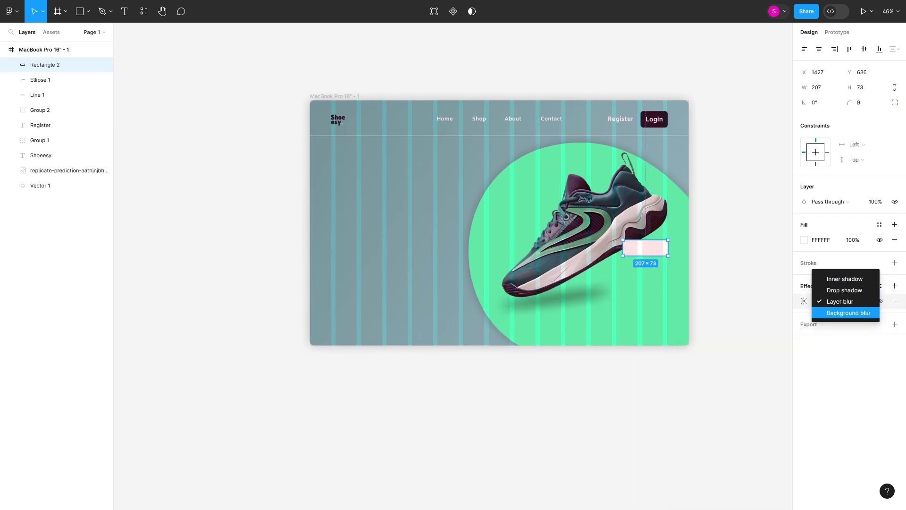
pyautogui.click(848, 313)
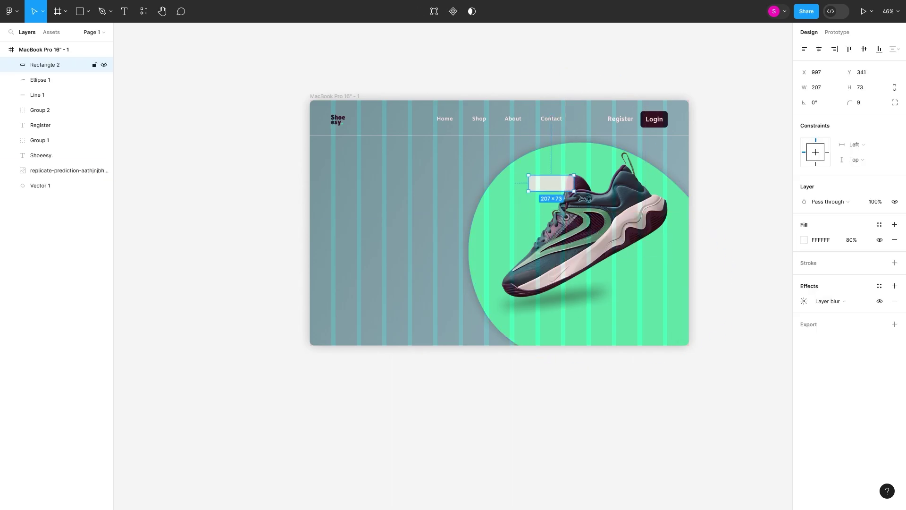
# Recolour the rectangle 020706 and raise its layer blur to 9
pyautogui.click(804, 240)
pyautogui.click(691, 470)
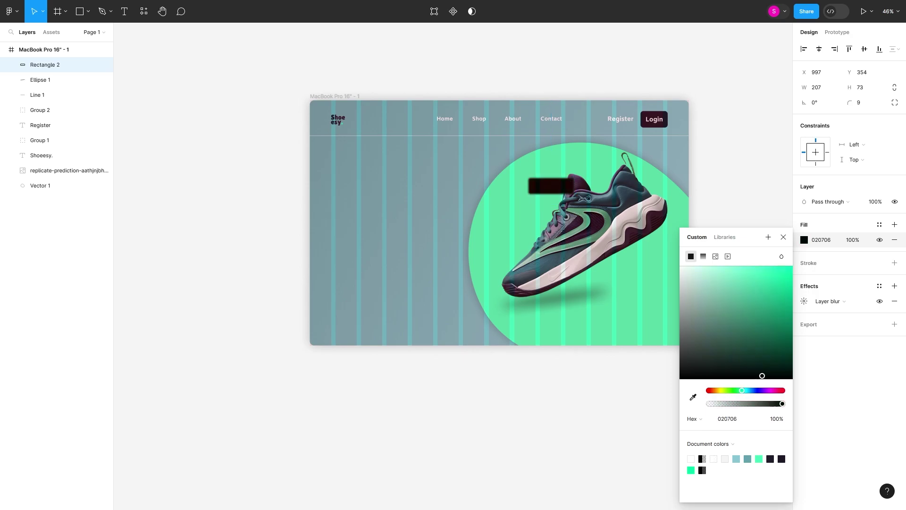
pyautogui.click(805, 301)
pyautogui.moveTo(692, 324); pyautogui.dragTo(783, 328)
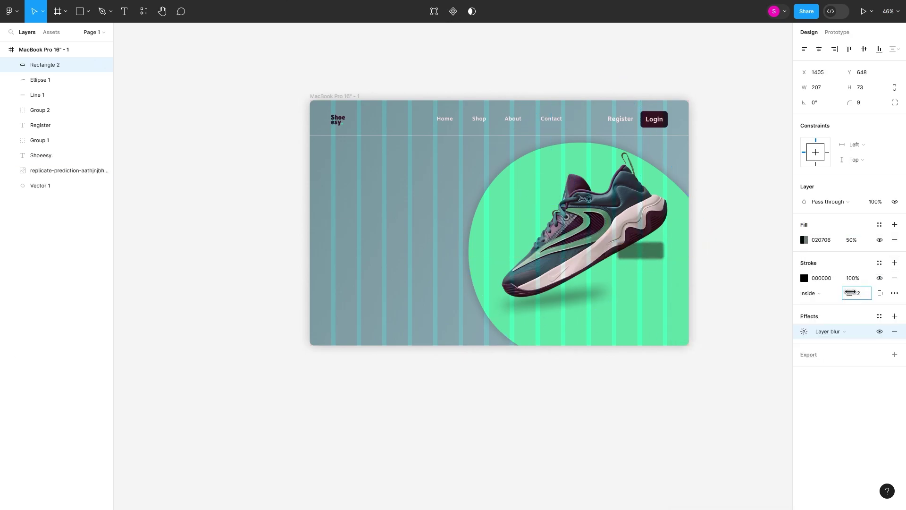
pyautogui.press('Escape')
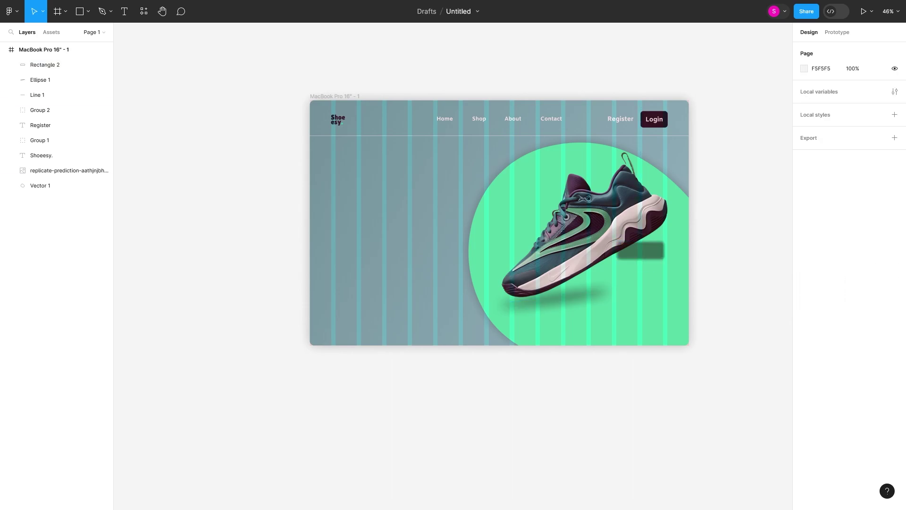
# Set the price tag rectangle to a layer blur with a semi-transparent fill
pyautogui.scroll(5, 666, 264)
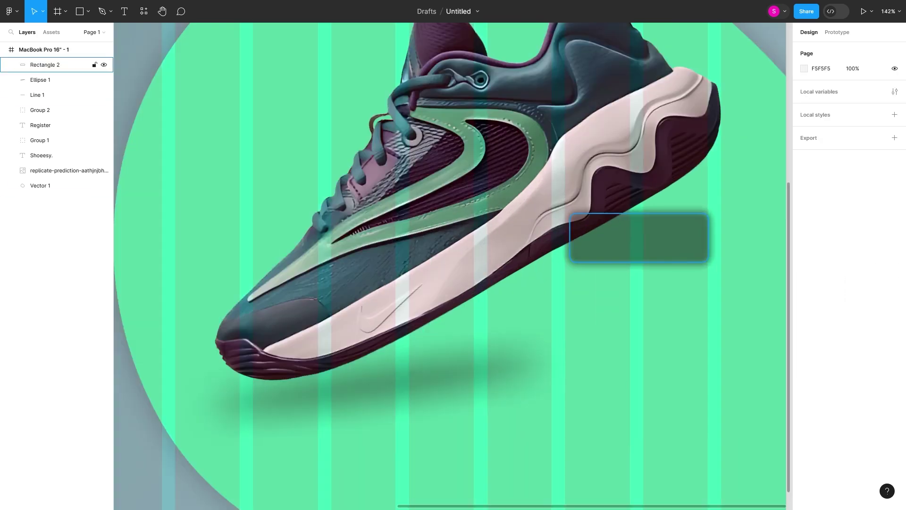
pyautogui.click(580, 222)
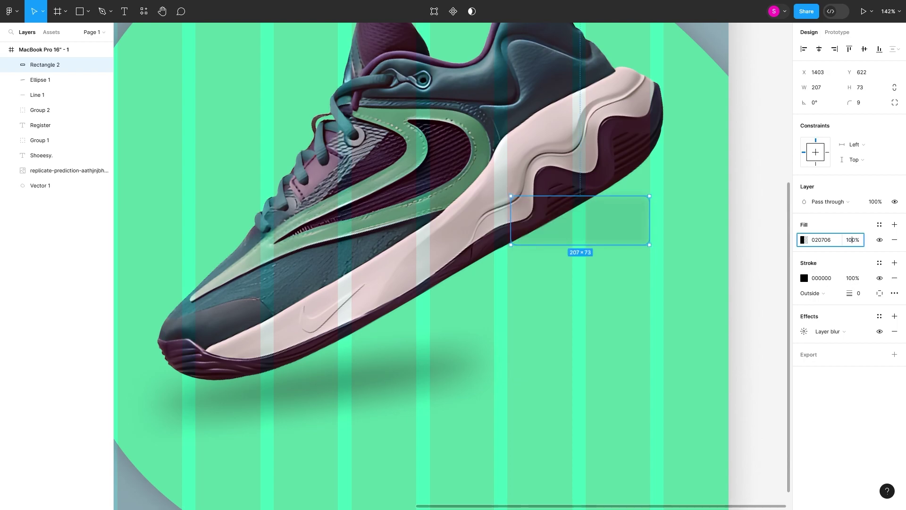
pyautogui.click(829, 331)
pyautogui.click(831, 332)
pyautogui.click(804, 332)
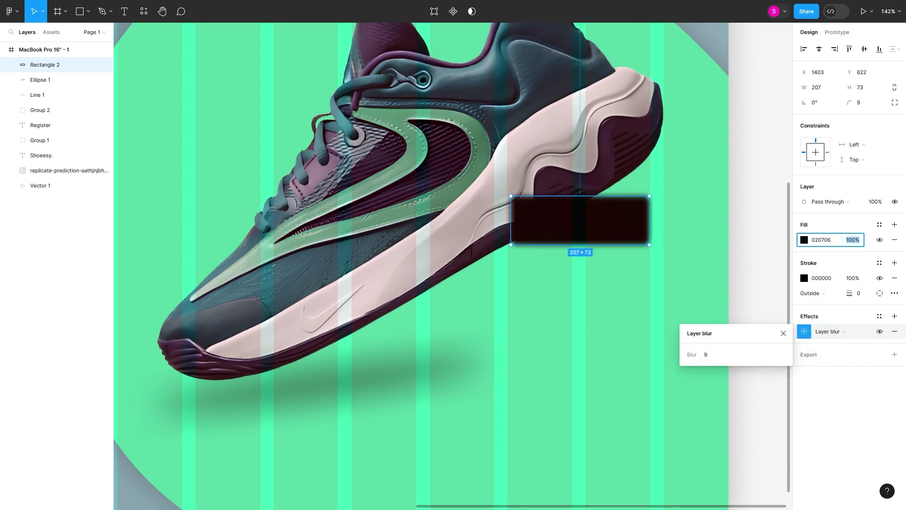
pyautogui.moveTo(853, 240); pyautogui.dragTo(831, 239)
# Add the 'Rs. 5999' price text on the tag in the Almarai font
pyautogui.press('t')
pyautogui.click(541, 215)
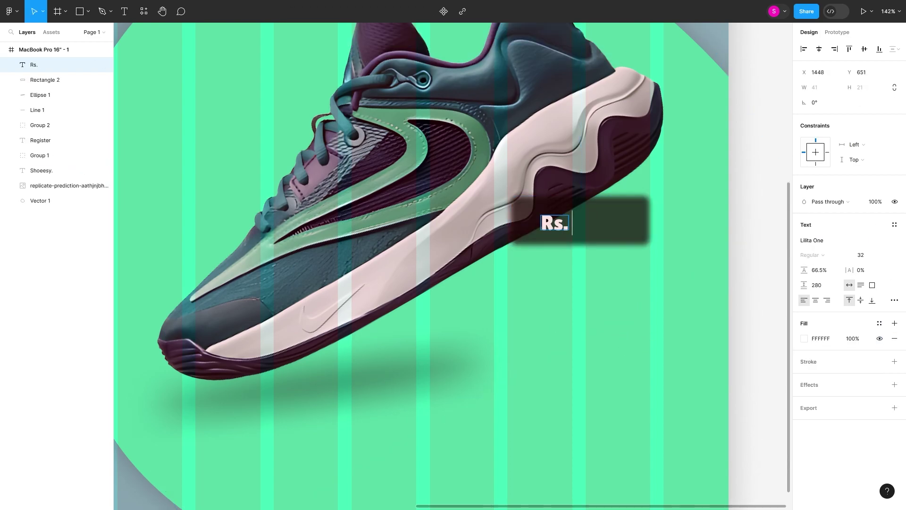
pyautogui.press('BackSpace')
pyautogui.click(812, 240)
pyautogui.scroll(-2, 737, 378)
pyautogui.click(713, 377)
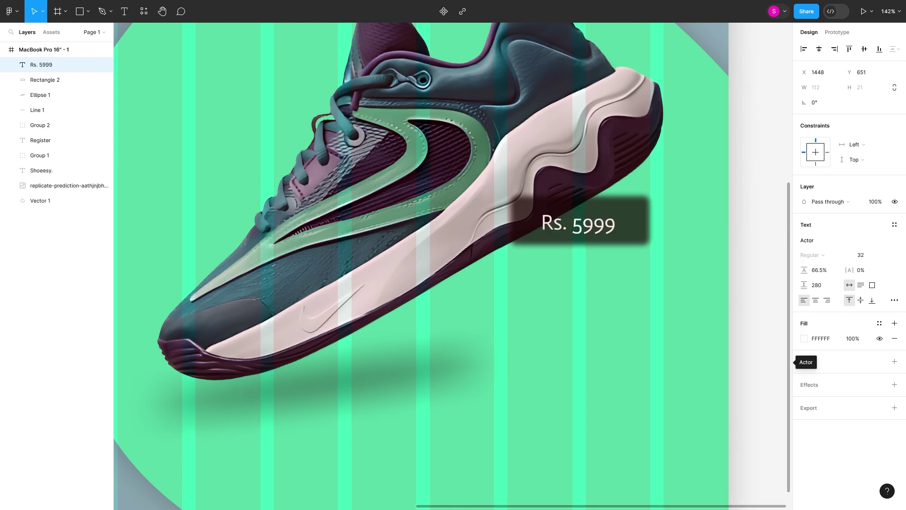
pyautogui.click(812, 240)
pyautogui.scroll(-3, 713, 404)
pyautogui.scroll(-2, 713, 403)
pyautogui.click(713, 430)
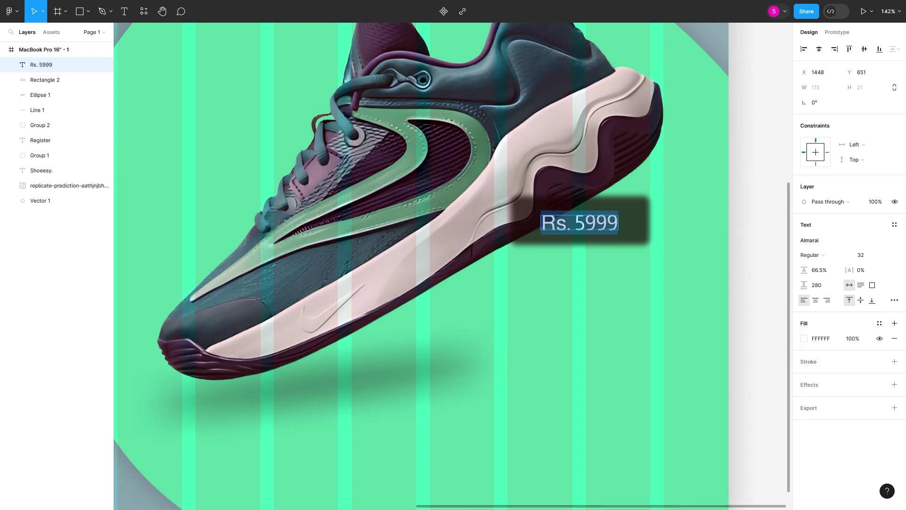
pyautogui.press('-')
pyautogui.keyDown('shift'); pyautogui.click(565, 265); pyautogui.keyUp('shift')
pyautogui.press('Escape')
pyautogui.scroll(5, 549, 259)
pyautogui.scroll(-5, 549, 259)
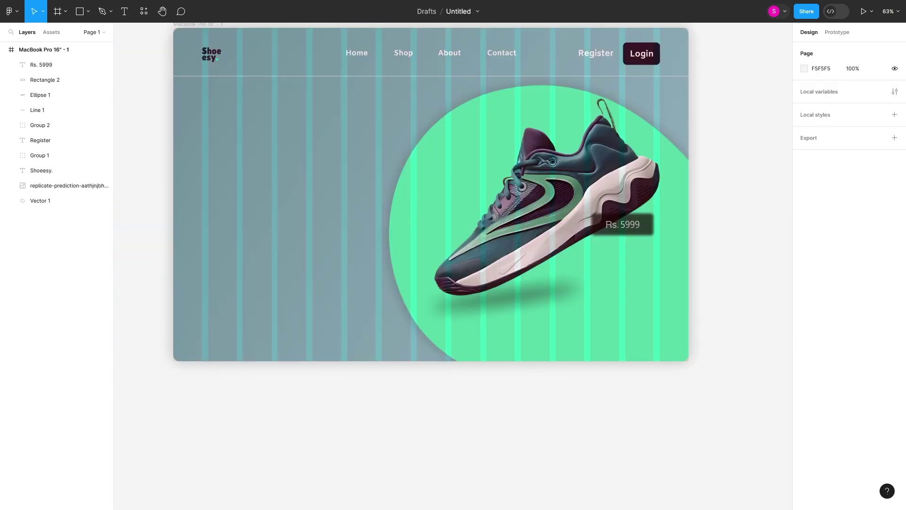
pyautogui.scroll(10, 549, 259)
# Subtract a small circle from the tag's left end to punch a hole
pyautogui.click(88, 11)
pyautogui.click(59, 68)
pyautogui.moveTo(403, 240); pyautogui.dragTo(447, 285)
pyautogui.keyDown('shift'); pyautogui.click(40, 95); pyautogui.keyUp('shift')
pyautogui.press('Escape')
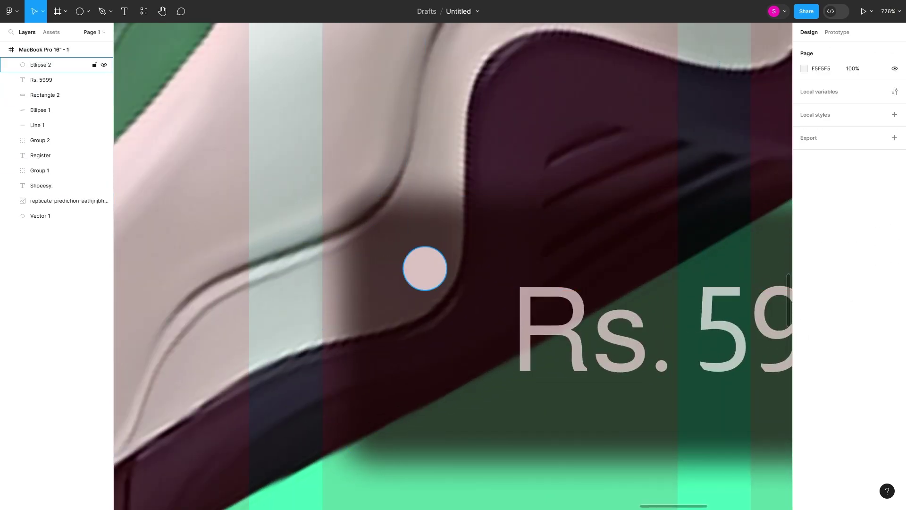
pyautogui.keyDown('shift'); pyautogui.click(40, 95); pyautogui.keyUp('shift')
pyautogui.hotkey('alt', 'shift', 'u')
pyautogui.scroll(-5, 596, 204)
pyautogui.scroll(-5, 596, 204)
pyautogui.hotkey('ctrl', 'z')
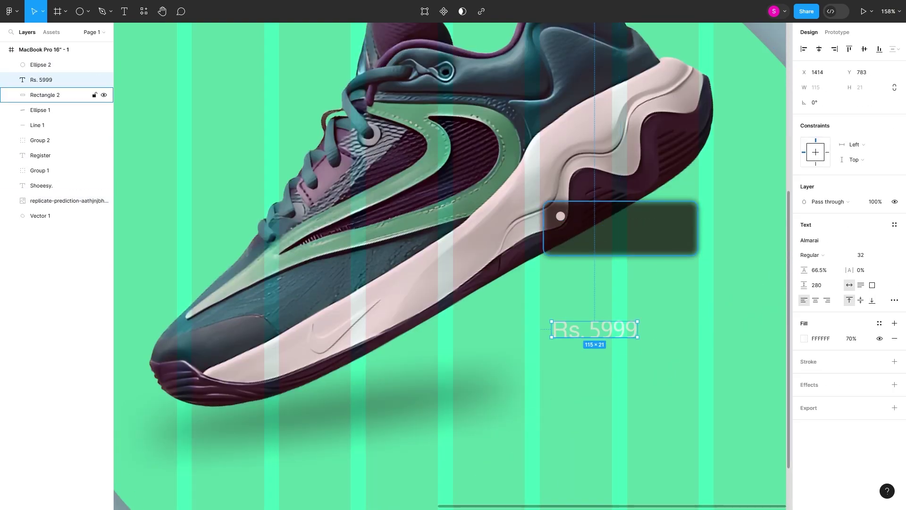
pyautogui.click(480, 11)
pyautogui.click(473, 45)
# Make the price text 90% opacity, ExtraBold, with a slight blur
pyautogui.click(621, 229)
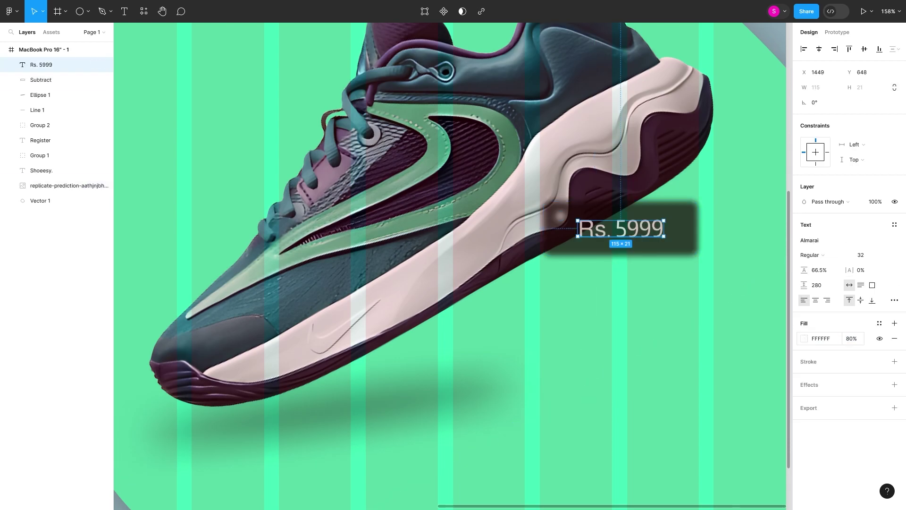
pyautogui.write('90')
pyautogui.hotkey('shift', '1')
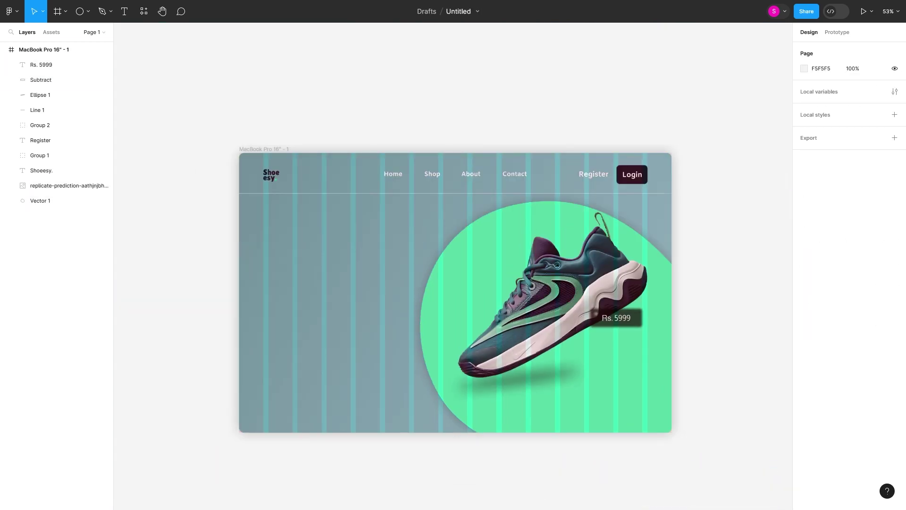
pyautogui.press('Escape')
pyautogui.click(810, 240)
pyautogui.click(895, 384)
pyautogui.click(805, 415)
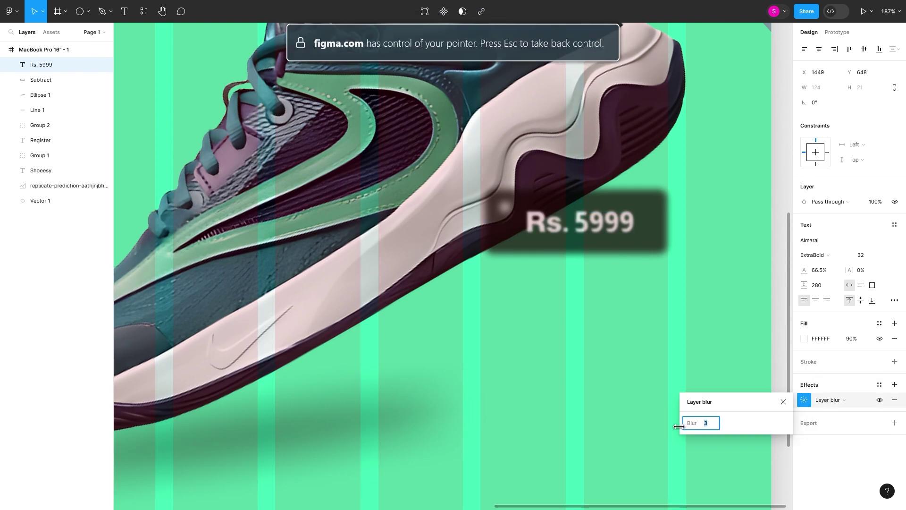
pyautogui.press('Escape')
pyautogui.hotkey('shift', '1')
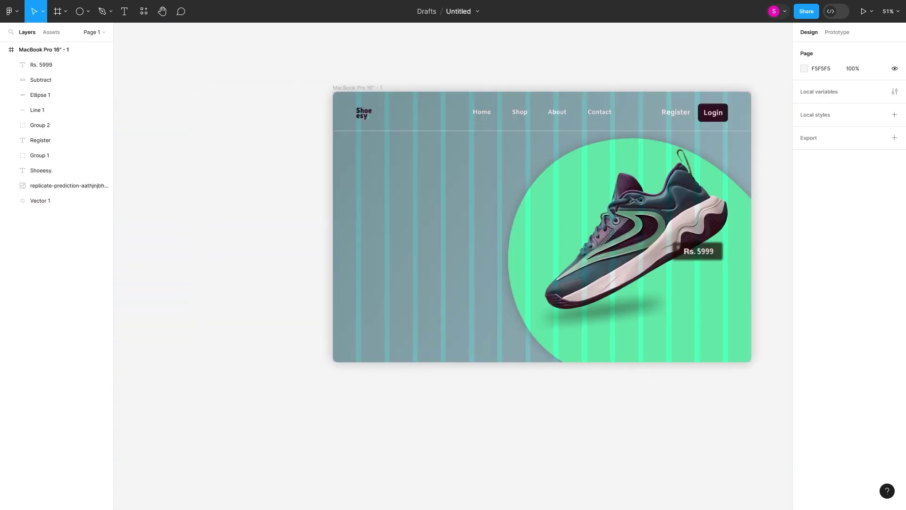
# Draw a pill-shaped search bar filled 3FFFBF and start a text box below it
pyautogui.press('r')
pyautogui.moveTo(361, 177); pyautogui.dragTo(474, 197)
pyautogui.moveTo(849, 102); pyautogui.dragTo(874, 102)
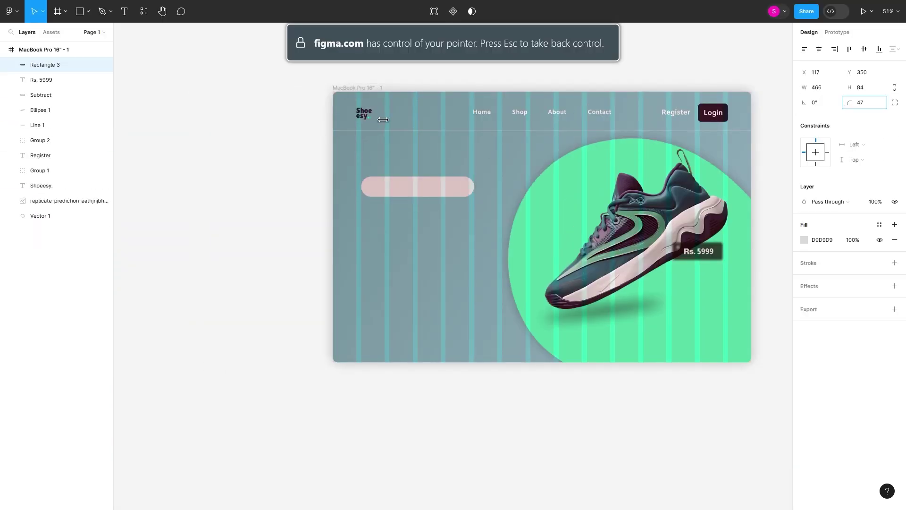
pyautogui.click(804, 239)
pyautogui.write('3FFFBF')
pyautogui.press('Return')
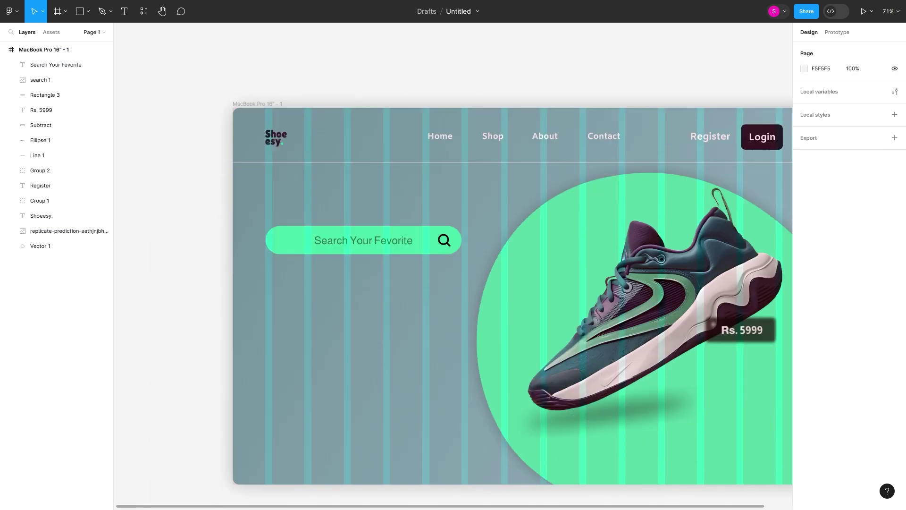
pyautogui.click(285, 313)
pyautogui.write('We providing all type of shoes')
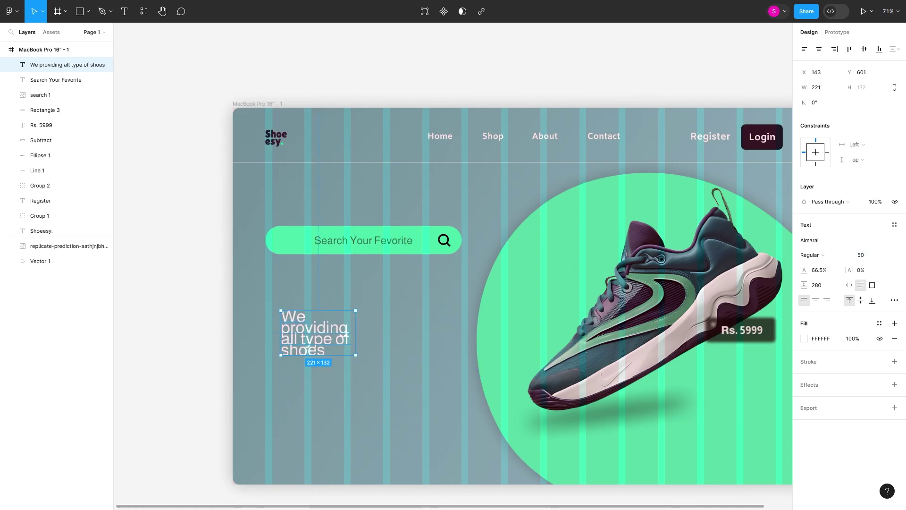
# Set the headline to 70 pt, widen its box, and apply Bakbak One
pyautogui.press('BackSpace')
pyautogui.press('Return')
pyautogui.moveTo(331, 330); pyautogui.dragTo(314, 289)
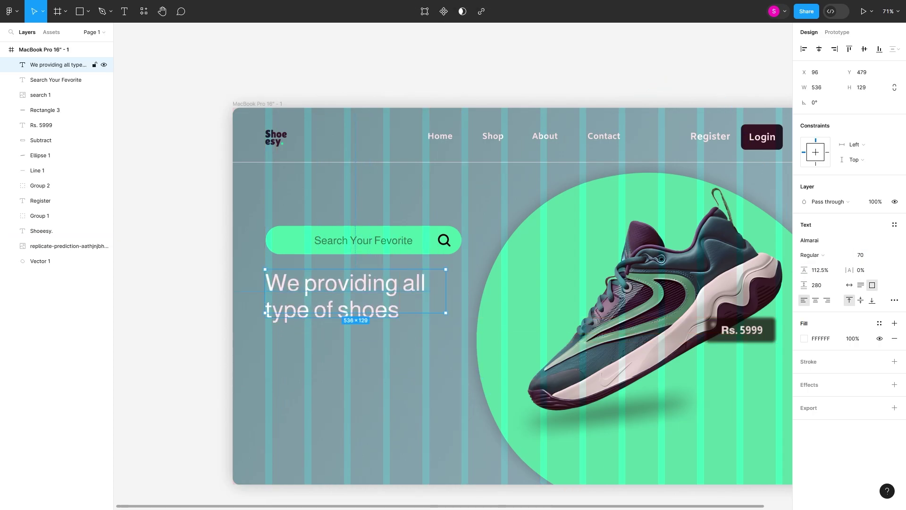
pyautogui.click(809, 240)
pyautogui.scroll(-3, 732, 378)
pyautogui.scroll(-5, 732, 378)
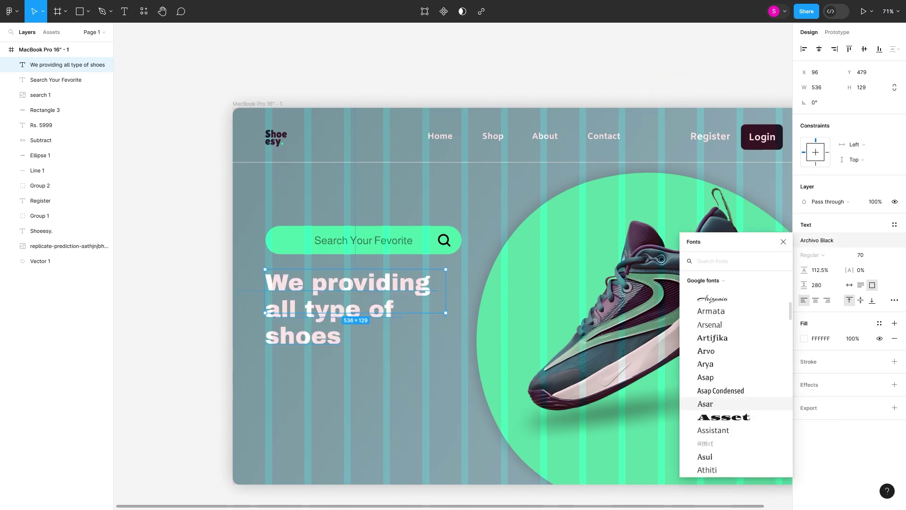
pyautogui.scroll(-3, 732, 378)
pyautogui.click(717, 416)
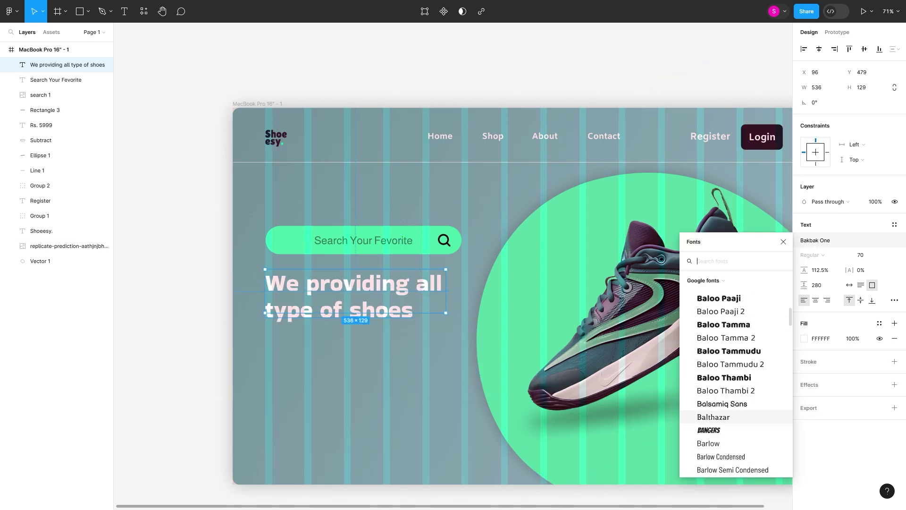
# Try Be Vietnam and Calistoga fonts on the headline
pyautogui.scroll(-5, 732, 378)
pyautogui.click(708, 298)
pyautogui.click(810, 240)
pyautogui.click(708, 378)
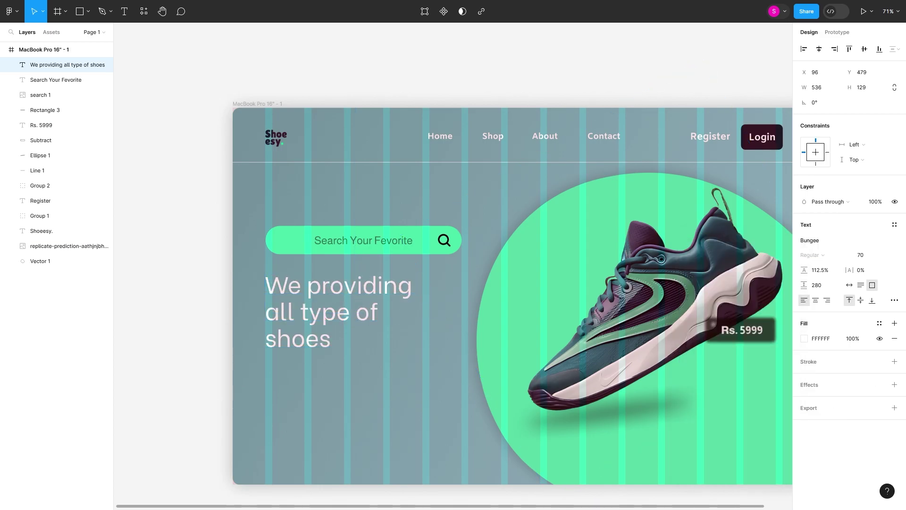
pyautogui.click(810, 240)
pyautogui.scroll(-3, 732, 377)
pyautogui.click(708, 425)
# Try a bold sans font, then apply Dela Gothic One to the headline
pyautogui.click(810, 241)
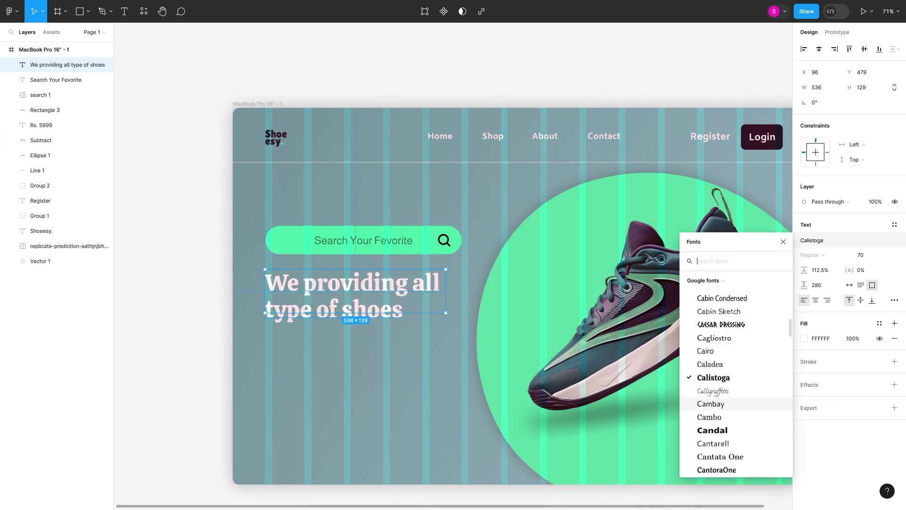
pyautogui.scroll(-5, 708, 377)
pyautogui.click(708, 401)
pyautogui.click(812, 255)
pyautogui.click(818, 233)
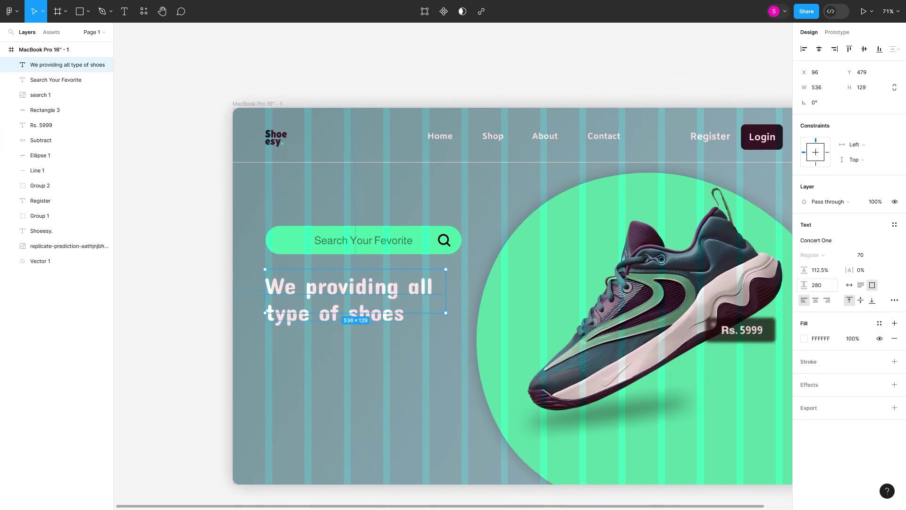
pyautogui.click(723, 470)
pyautogui.click(821, 240)
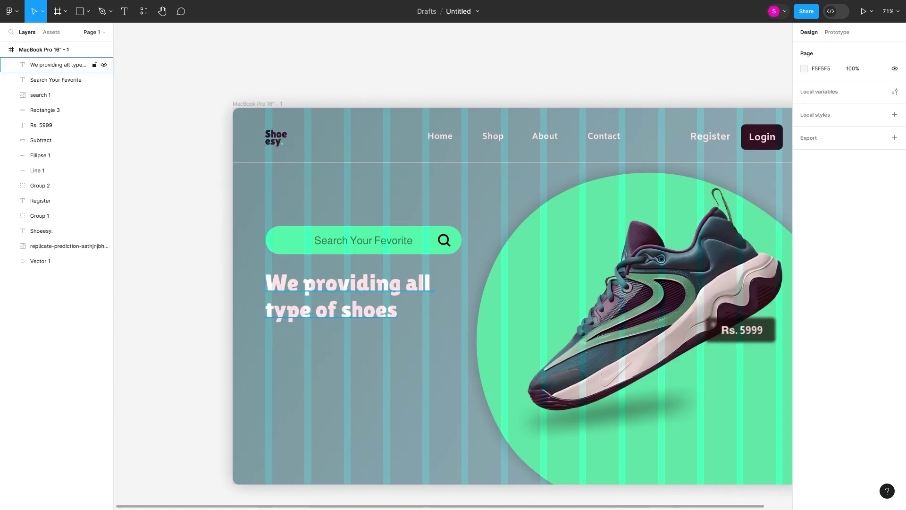
# Duplicate the headline below itself as a 'For all' line with paragraph spacing 0
pyautogui.moveTo(307, 286); pyautogui.dragTo(307, 338)
pyautogui.press('Return')
pyautogui.write('For all')
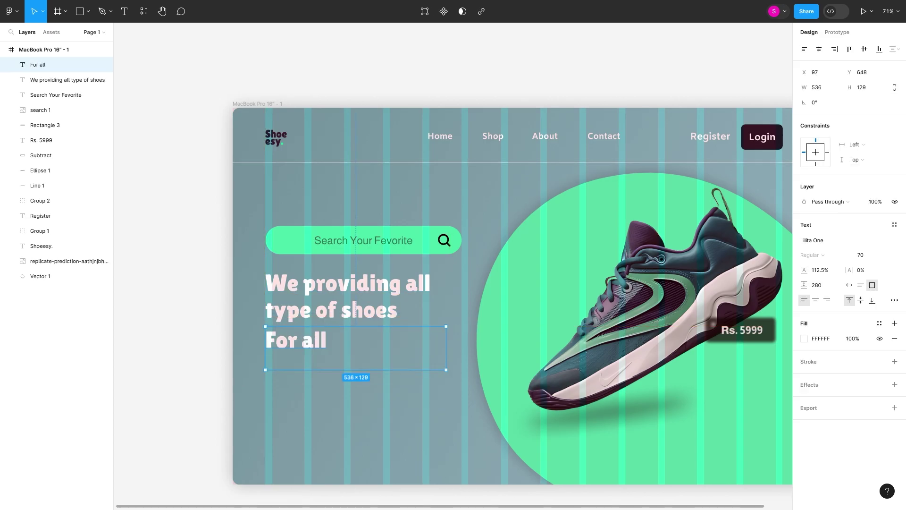
pyautogui.moveTo(804, 286); pyautogui.dragTo(708, 285)
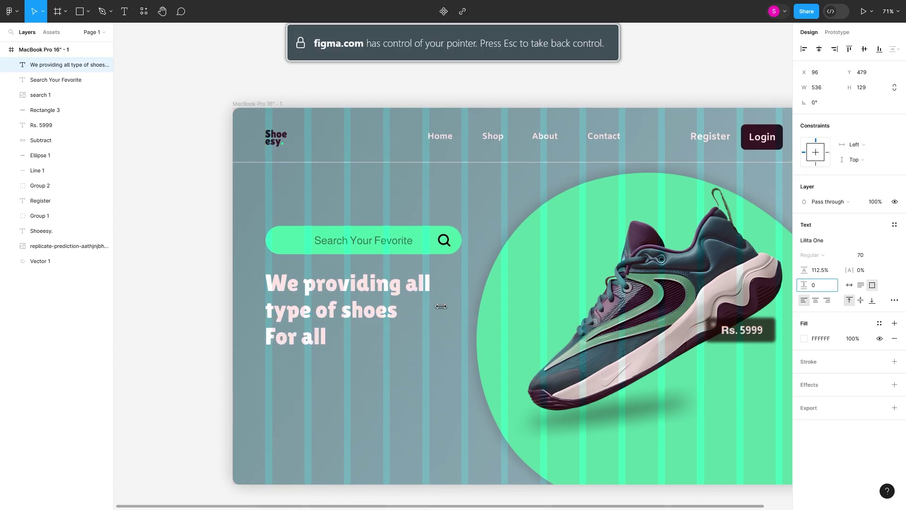
pyautogui.press('Escape')
pyautogui.press('Escape')
pyautogui.click(306, 286)
# Colour the words 'all' and 'type' mint green 35FFBC, then paste in the two shoe images
pyautogui.doubleClick(418, 283)
pyautogui.click(804, 339)
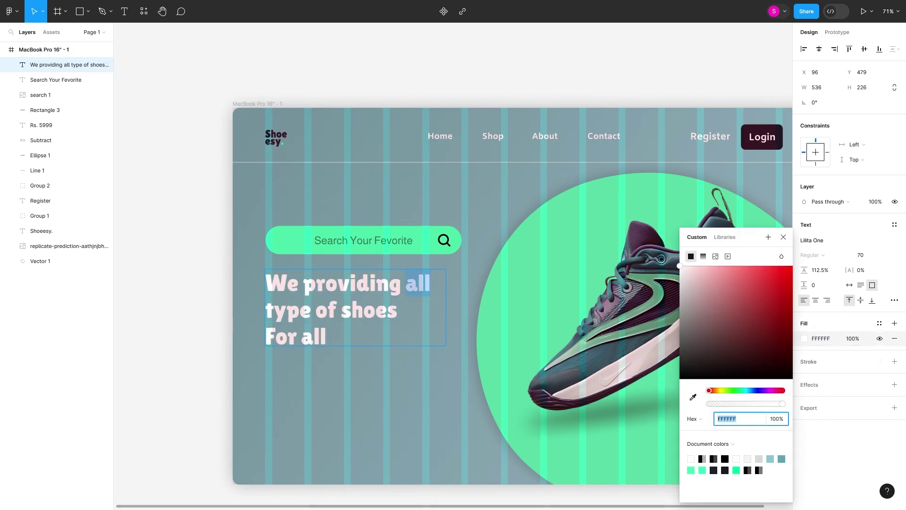
pyautogui.click(703, 470)
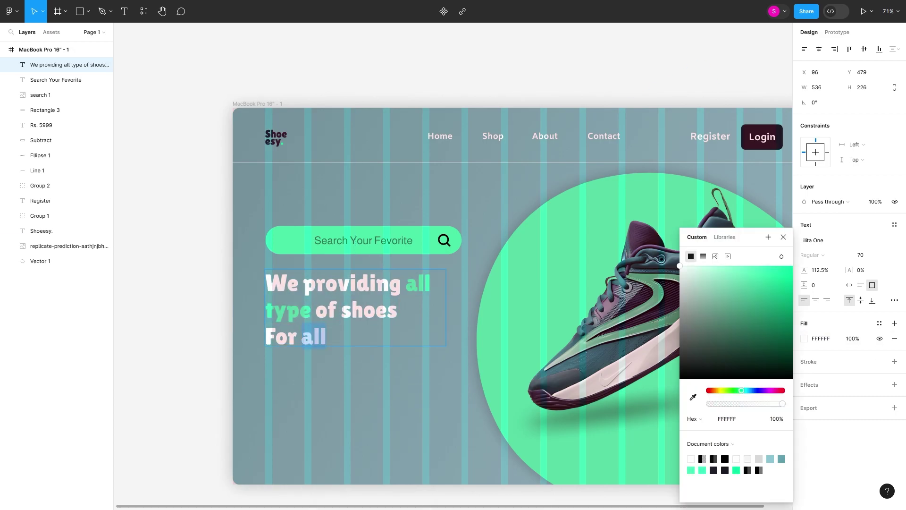
pyautogui.press('Escape')
pyautogui.press('Escape')
pyautogui.scroll(-3, 512, 265)
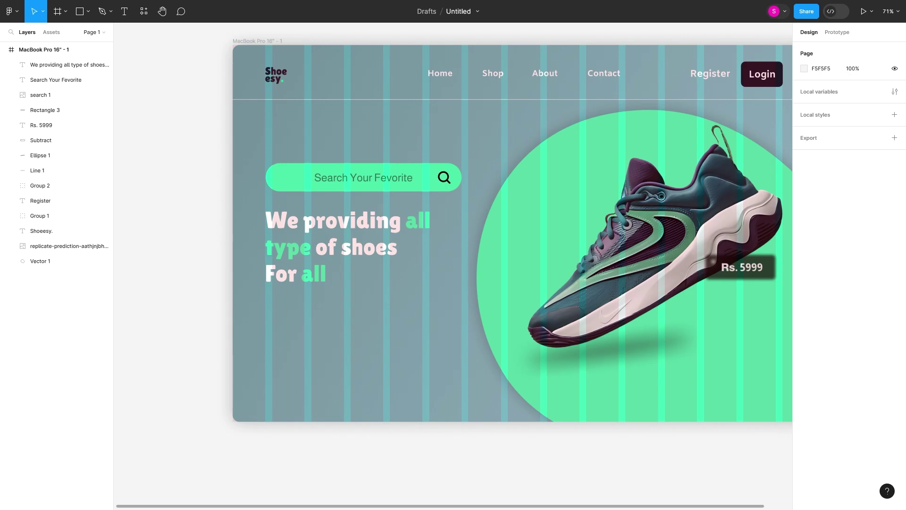
pyautogui.hotkey('ctrl', 'v')
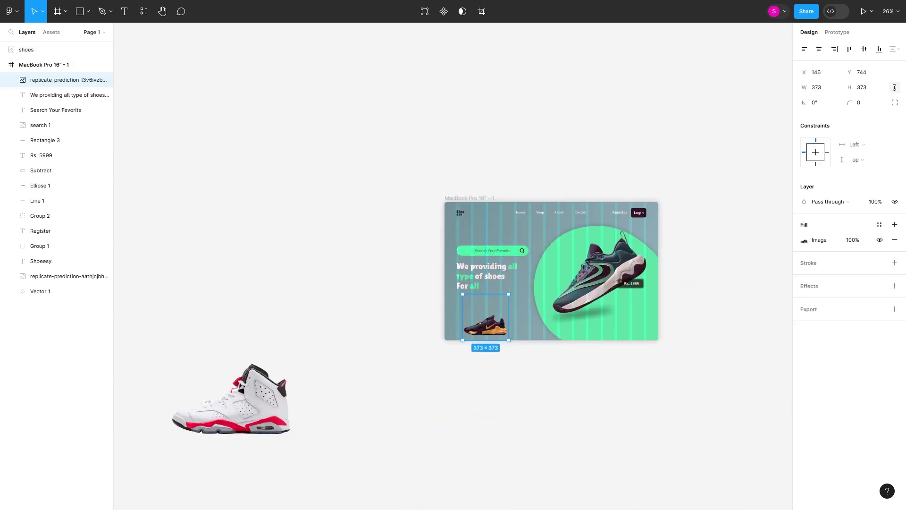
# Draw a square card behind the small shoe, corners rounded to 44, below the headline
pyautogui.scroll(5, 529, 331)
pyautogui.press('r')
pyautogui.moveTo(399, 267); pyautogui.dragTo(479, 344)
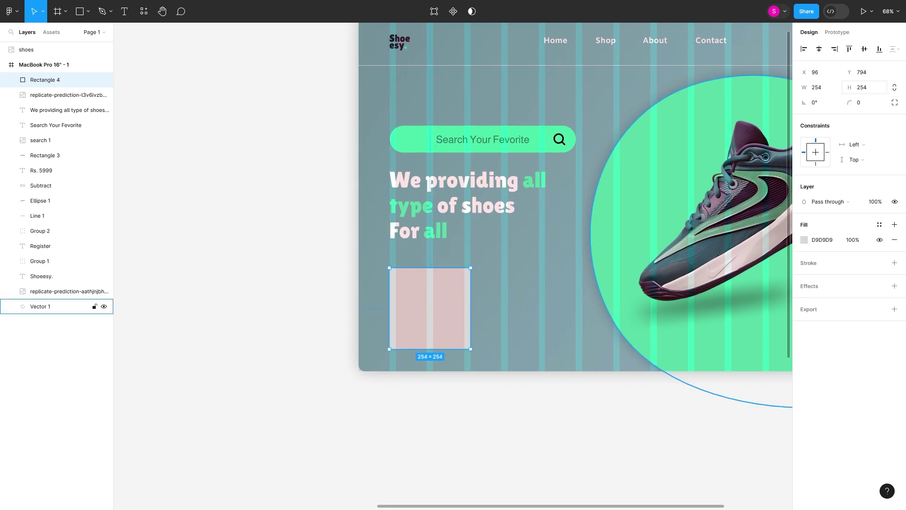
pyautogui.press('[')
pyautogui.moveTo(850, 102); pyautogui.dragTo(869, 102)
pyautogui.moveTo(430, 331)
pyautogui.mouseDown()
pyautogui.moveTo(443, 333)
pyautogui.moveTo(430, 329)
pyautogui.mouseUp()
pyautogui.moveTo(433, 293); pyautogui.dragTo(433, 282)
pyautogui.hotkey('ctrl', 'z')
pyautogui.hotkey('ctrl', 'z')
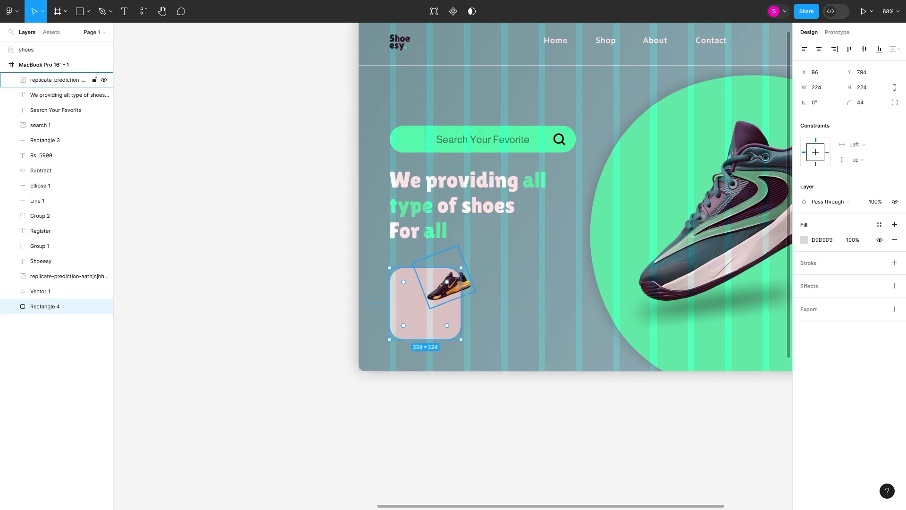
# Fill the card white, duplicate it to the right, and set the white-red shoe on it
pyautogui.click(442, 285)
pyautogui.click(406, 330)
pyautogui.click(805, 240)
pyautogui.click(709, 279)
pyautogui.moveTo(425, 326); pyautogui.dragTo(532, 325)
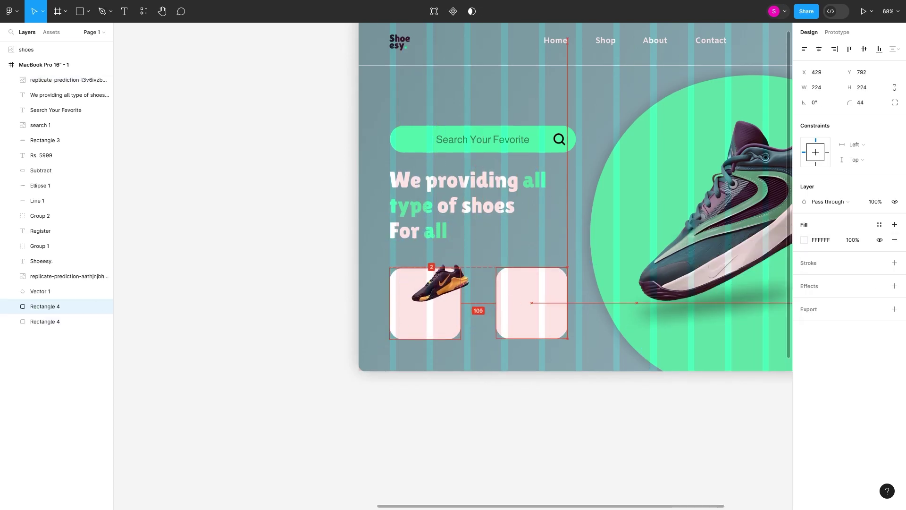
pyautogui.click(27, 50)
pyautogui.moveTo(537, 395); pyautogui.dragTo(461, 374)
pyautogui.scroll(2, 519, 331)
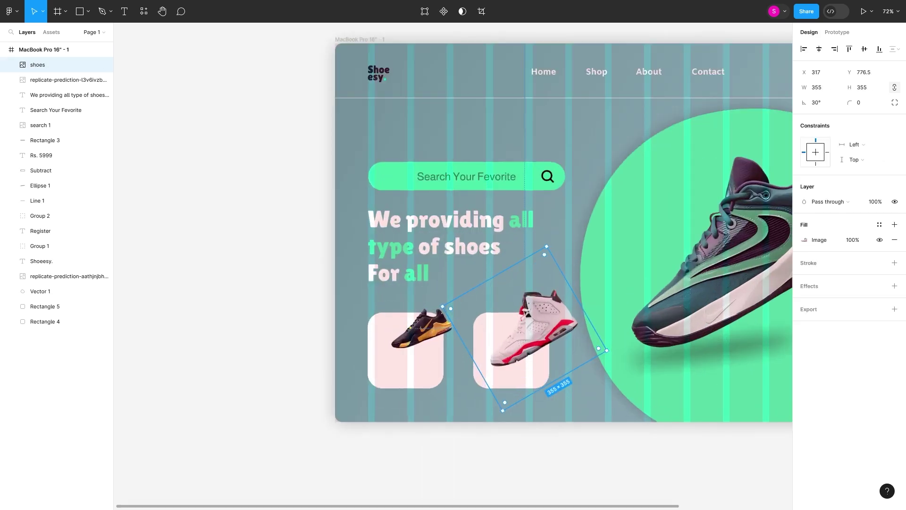
pyautogui.hotkey('ctrl', 'z')
# Lower the first card's fill opacity and give it a Layer blur effect
pyautogui.click(45, 322)
pyautogui.click(804, 240)
pyautogui.hotkey('ctrl', 'v')
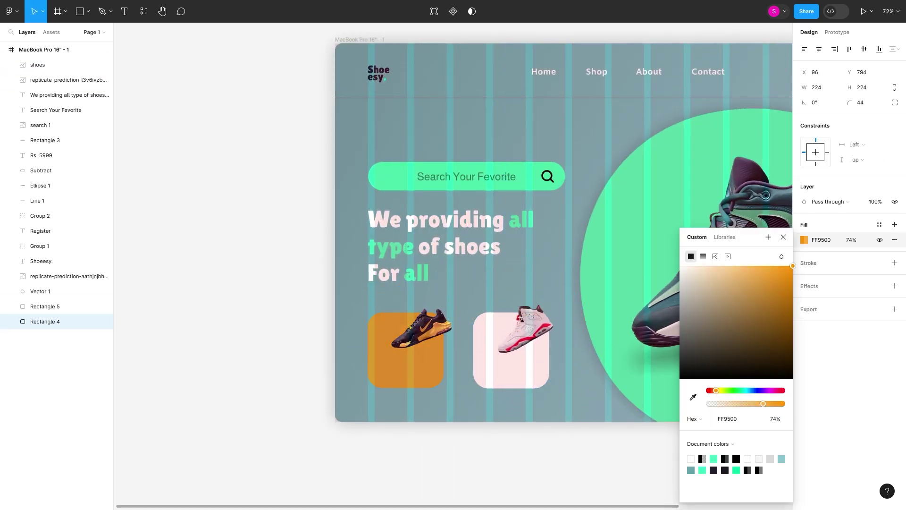
pyautogui.moveTo(747, 403); pyautogui.dragTo(761, 403)
pyautogui.click(894, 287)
pyautogui.click(805, 301)
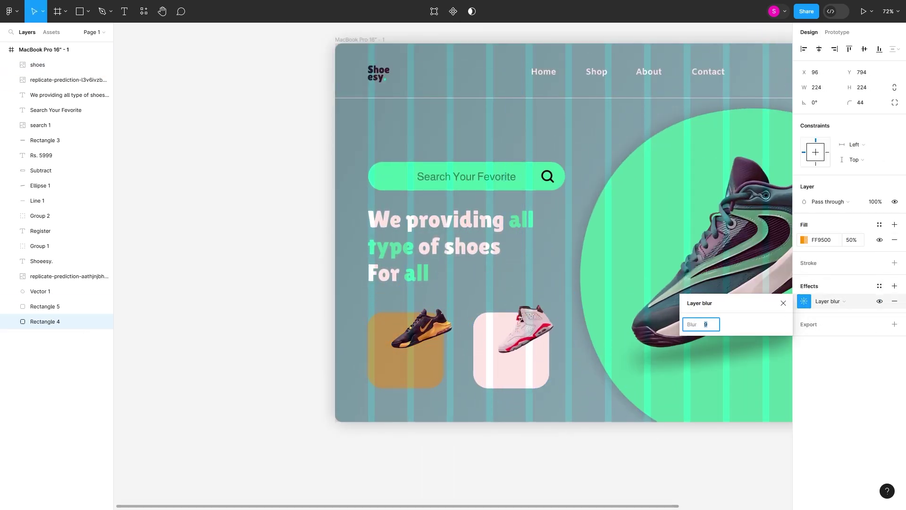
pyautogui.click(805, 239)
# Align the second card under its shoe and fill both cards mint green 35FFBC at 85%
pyautogui.click(512, 349)
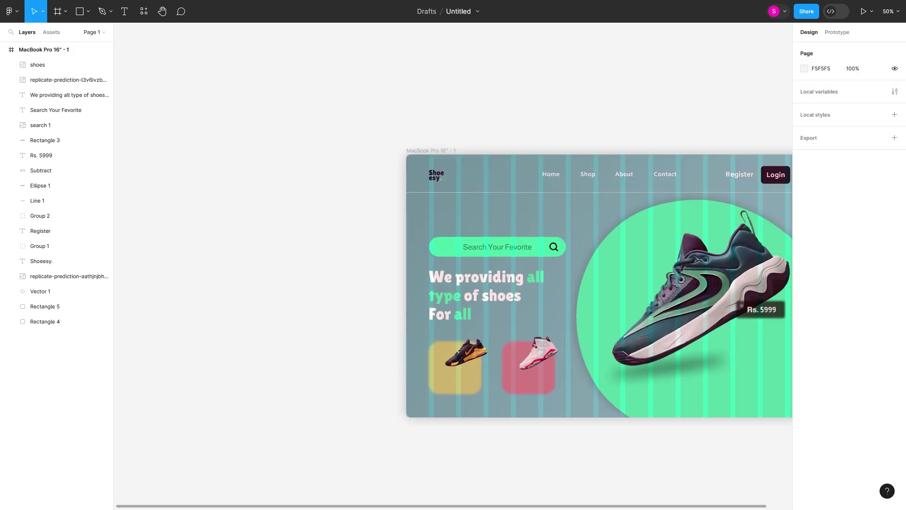
pyautogui.click(45, 306)
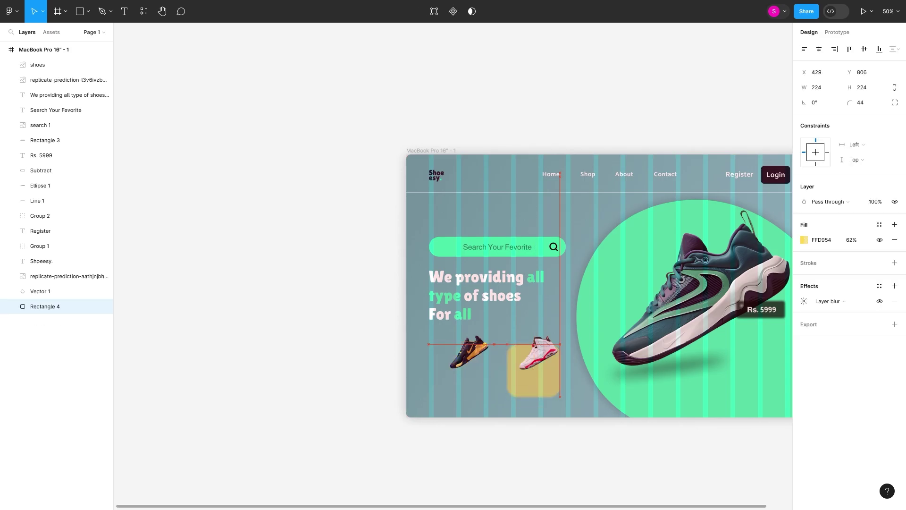
pyautogui.moveTo(532, 368); pyautogui.dragTo(530, 368)
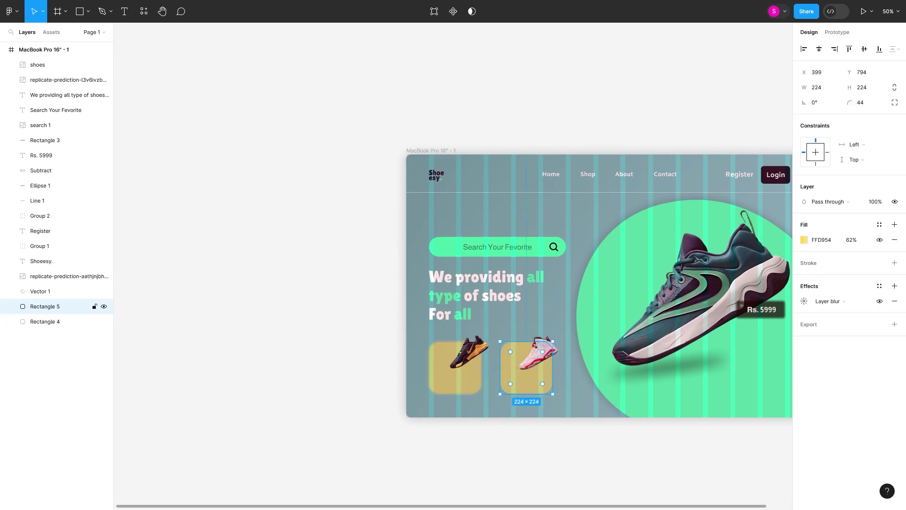
pyautogui.keyDown('shift'); pyautogui.click(45, 322); pyautogui.keyUp('shift')
pyautogui.click(804, 278)
pyautogui.click(725, 459)
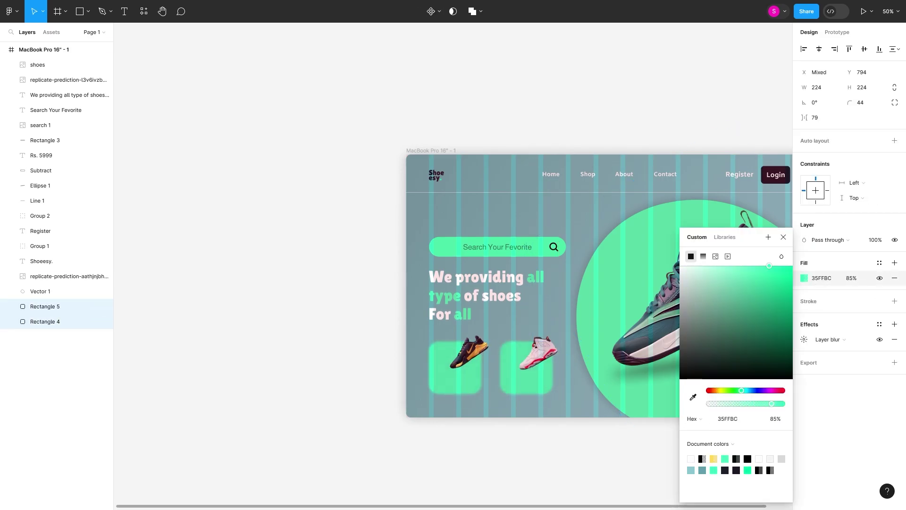
pyautogui.press('Escape')
pyautogui.press('Escape')
pyautogui.hscroll(3, 441, 284)
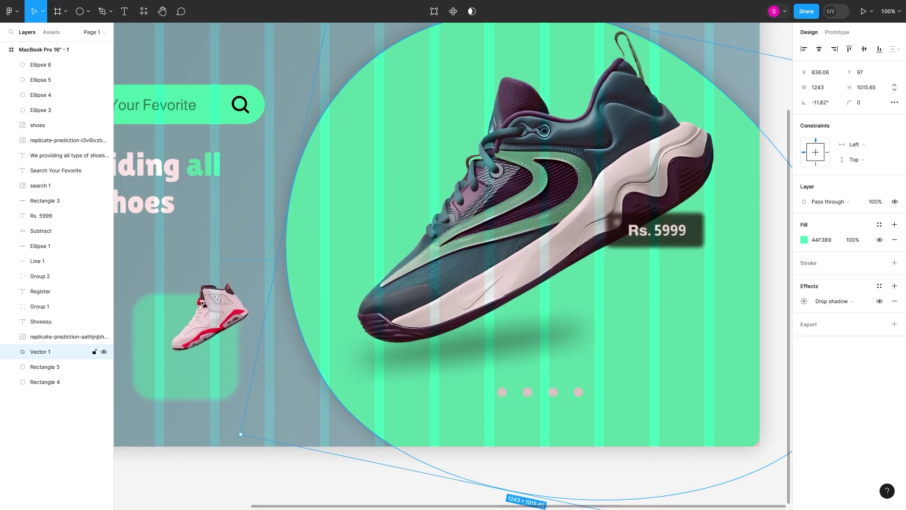
# Colour the four carousel dots dark, red, yellow and blue
pyautogui.click(40, 110)
pyautogui.keyDown('shift'); pyautogui.click(41, 65); pyautogui.keyUp('shift')
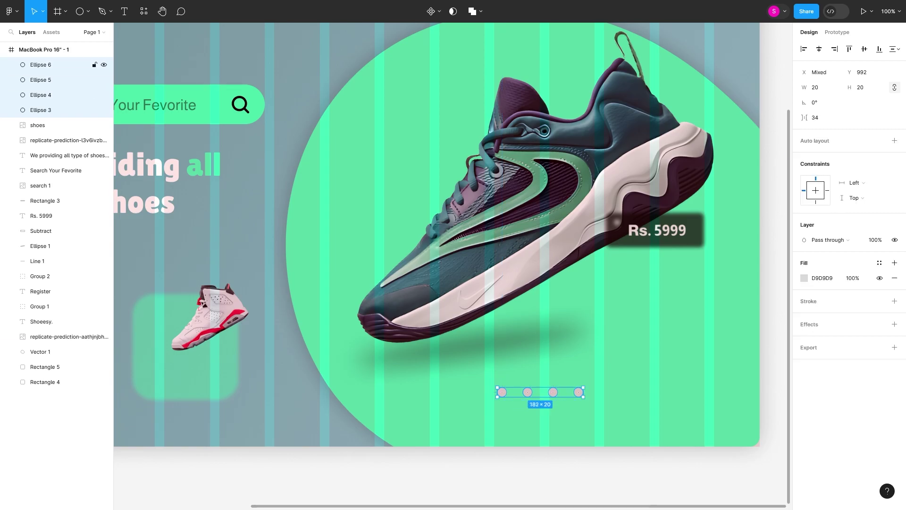
pyautogui.click(41, 110)
pyautogui.click(804, 240)
pyautogui.click(693, 397)
pyautogui.click(747, 69)
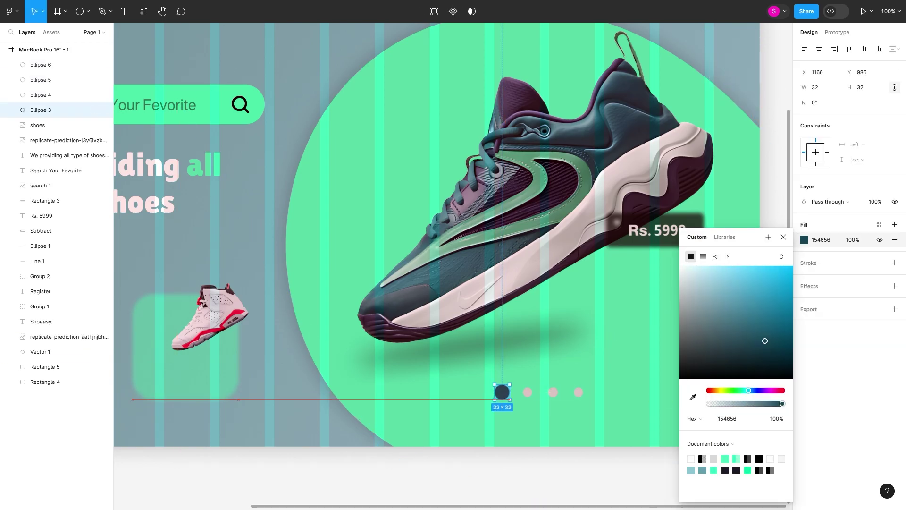
pyautogui.click(527, 391)
pyautogui.click(804, 240)
pyautogui.click(553, 392)
pyautogui.click(804, 240)
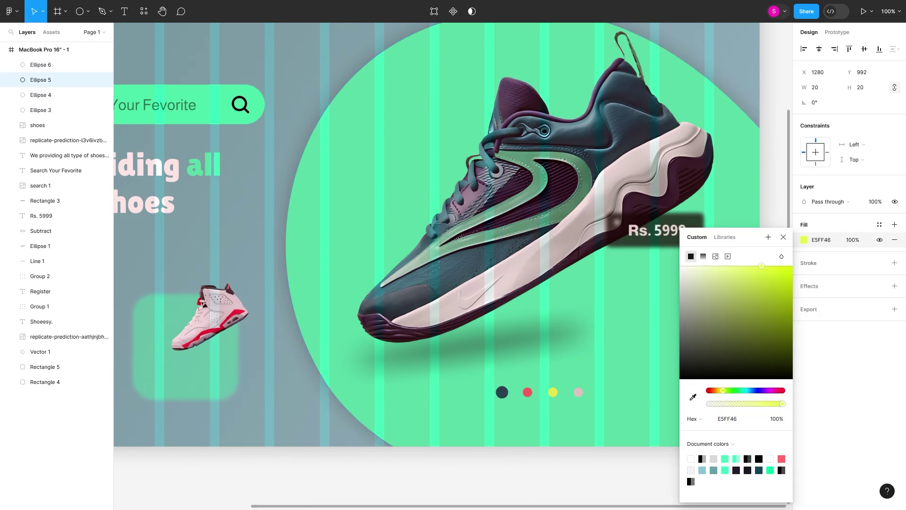
pyautogui.click(579, 392)
pyautogui.click(804, 240)
pyautogui.click(737, 321)
# Draw a bar behind the dots, space the dots evenly, and group them
pyautogui.click(88, 11)
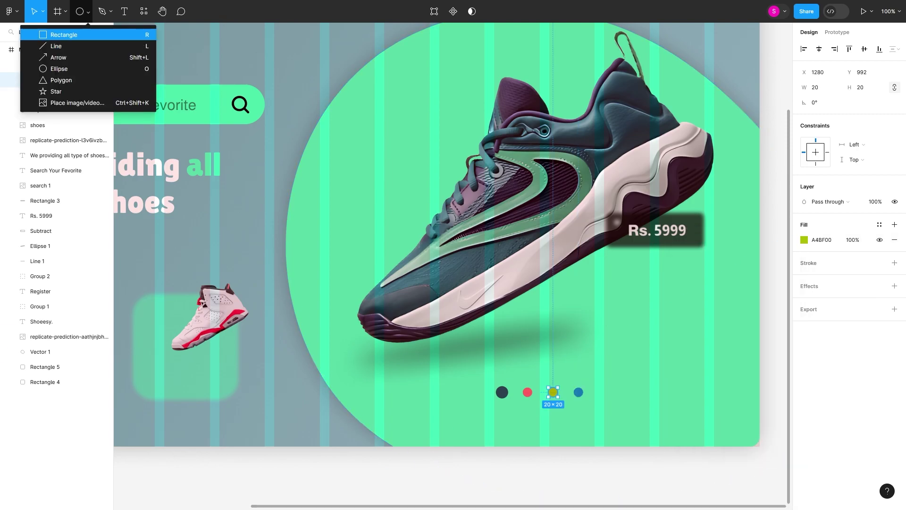
pyautogui.click(57, 35)
pyautogui.moveTo(484, 384); pyautogui.dragTo(601, 410)
pyautogui.moveTo(45, 64); pyautogui.dragTo(45, 231)
pyautogui.click(40, 65)
pyautogui.keyDown('shift'); pyautogui.click(40, 110); pyautogui.keyUp('shift')
pyautogui.click(899, 49)
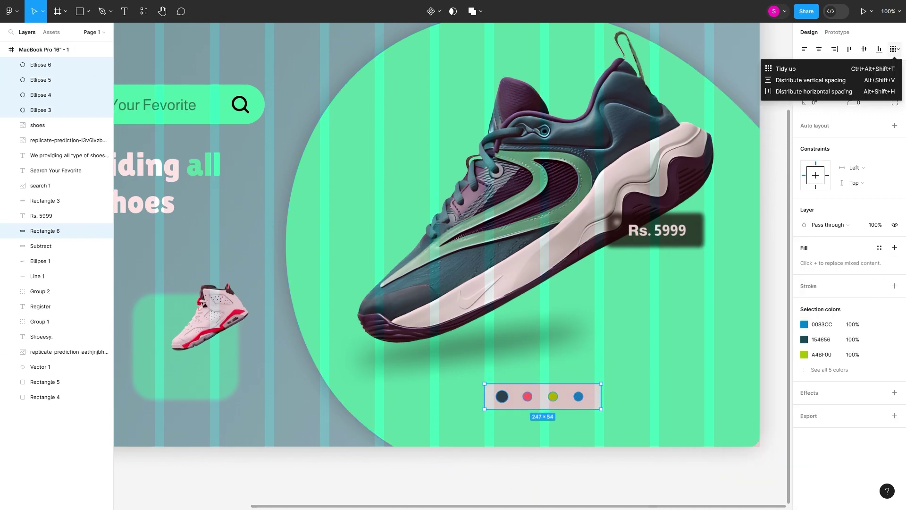
pyautogui.click(793, 91)
pyautogui.click(579, 397)
pyautogui.keyDown('shift'); pyautogui.click(40, 110); pyautogui.keyUp('shift')
pyautogui.rightClick(536, 397)
pyautogui.click(576, 346)
# Round the bar into a pill, fill it teal 63A1AB, and add a drop shadow
pyautogui.click(45, 185)
pyautogui.moveTo(850, 102); pyautogui.dragTo(873, 102)
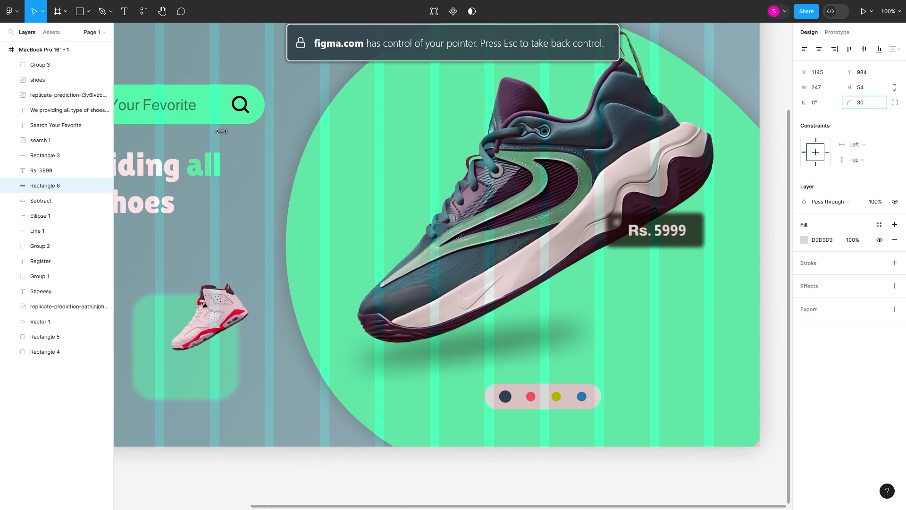
pyautogui.click(804, 240)
pyautogui.click(725, 470)
pyautogui.click(894, 286)
pyautogui.click(804, 301)
pyautogui.moveTo(738, 324); pyautogui.dragTo(765, 324)
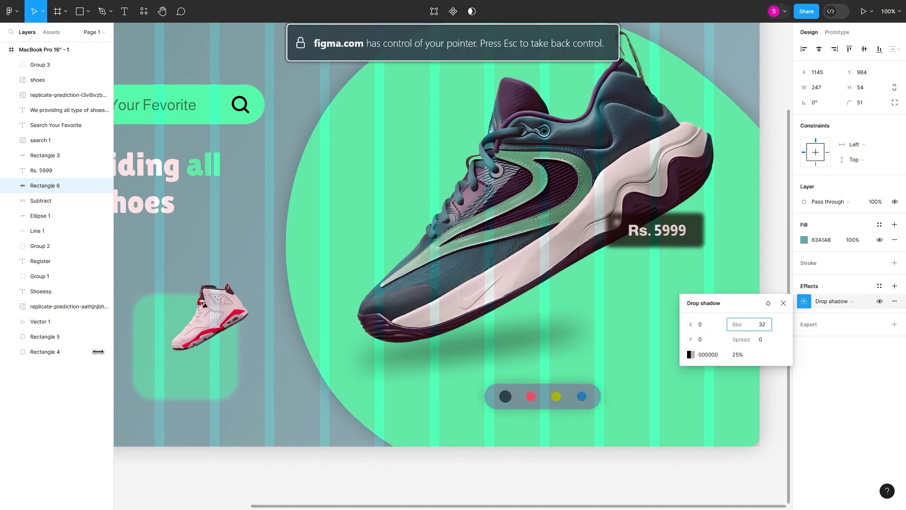
pyautogui.scroll(-5, 453, 255)
pyautogui.scroll(3, 454, 255)
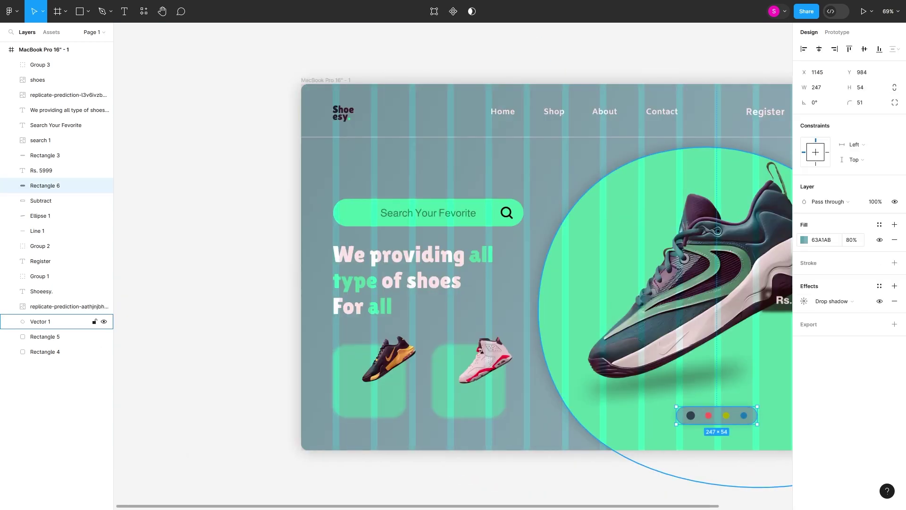
# Change the third carousel dot's fill to DEFF10 and delete a stray text copy
pyautogui.doubleClick(709, 416)
pyautogui.click(804, 240)
pyautogui.moveTo(737, 237)
pyautogui.mouseDown()
pyautogui.moveTo(446, 230)
pyautogui.moveTo(387, 398)
pyautogui.mouseUp()
pyautogui.write('DEFF10')
pyautogui.press('Return')
pyautogui.click(428, 213)
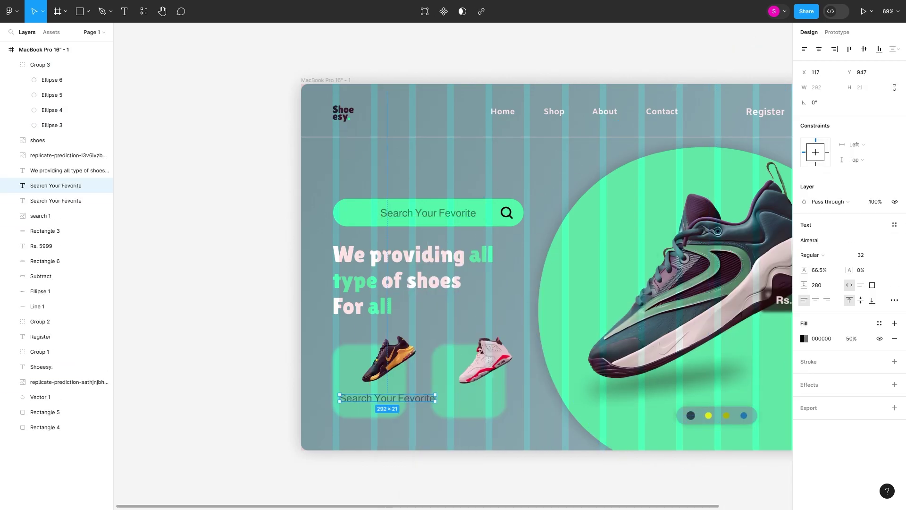
pyautogui.press('Delete')
pyautogui.scroll(5, 451, 439)
# Paste the bag icon, shrink it, and copy it onto the second card
pyautogui.hotkey('ctrl', 'v')
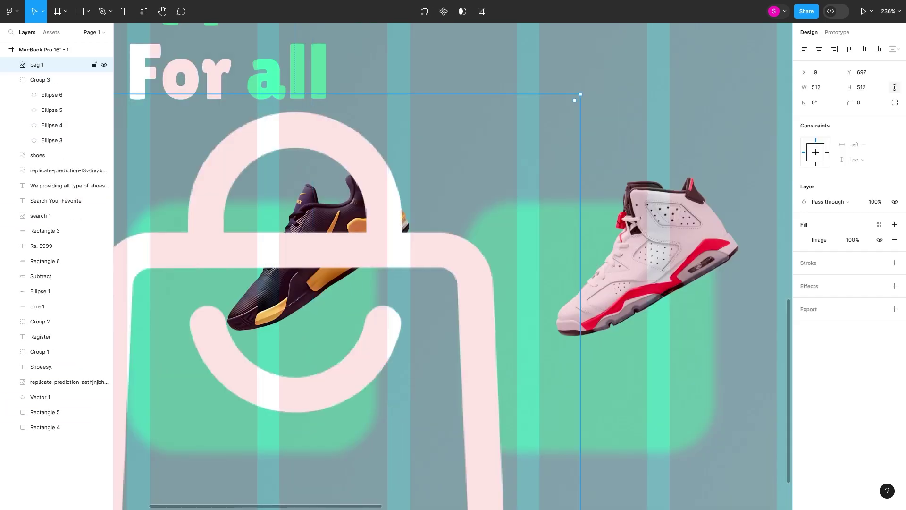
pyautogui.moveTo(412, 260)
pyautogui.mouseDown()
pyautogui.moveTo(343, 350)
pyautogui.moveTo(529, 368)
pyautogui.mouseUp()
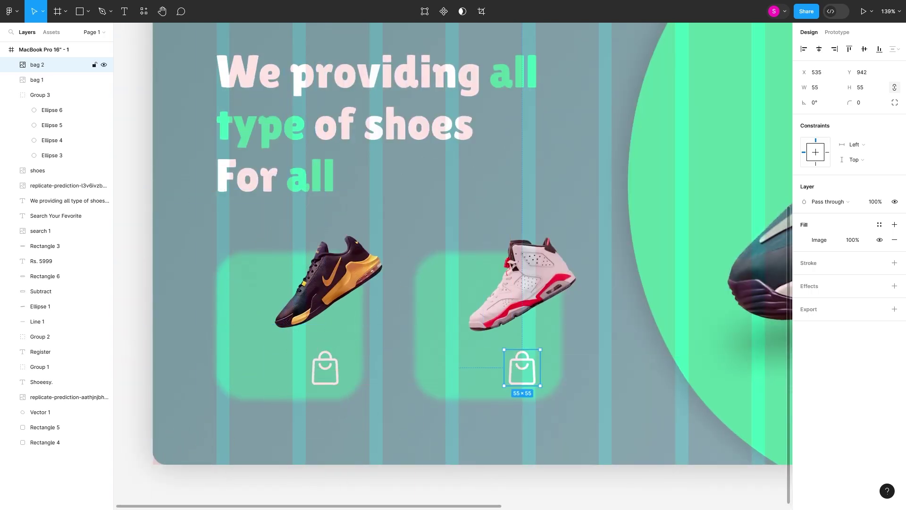
pyautogui.press('Escape')
# Add a bold white FFFFFF '50% Off' label on the left card and copy the card's contents to the right card
pyautogui.click(245, 359)
pyautogui.write('50ज्')
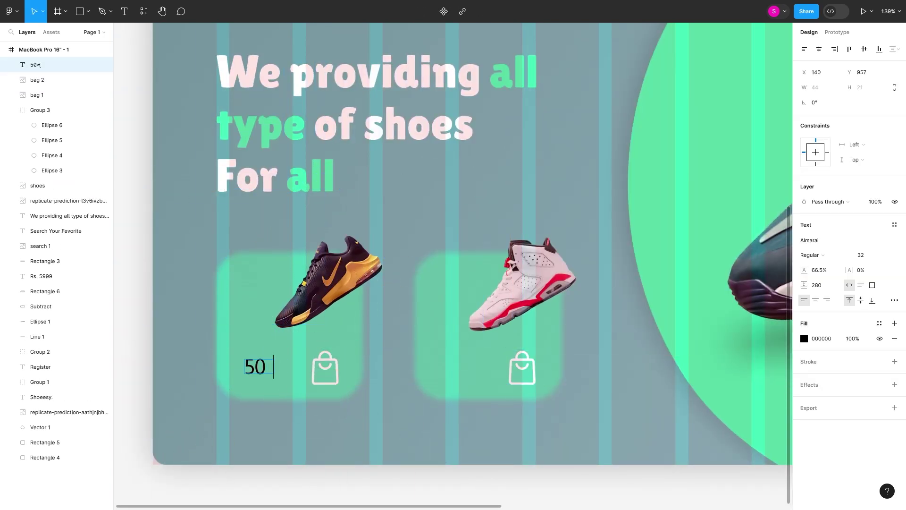
pyautogui.hotkey('ctrl', 'b')
pyautogui.write('%')
pyautogui.click(804, 339)
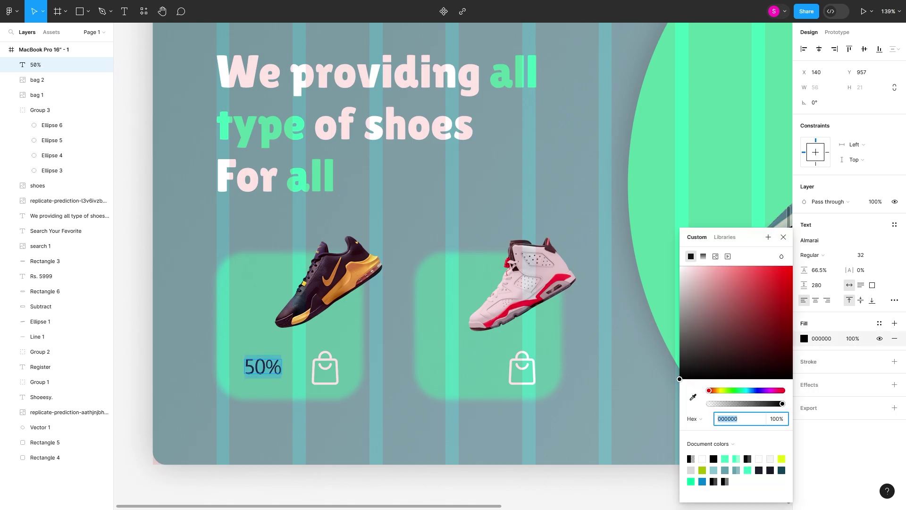
pyautogui.write('FFFFFF')
pyautogui.press('Return')
pyautogui.press('Escape')
pyautogui.moveTo(263, 367); pyautogui.dragTo(253, 377)
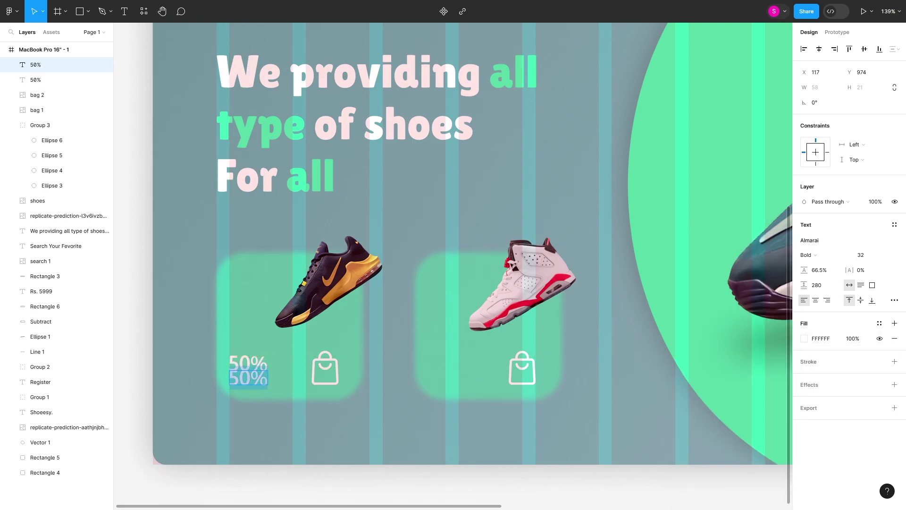
pyautogui.press('Tab')
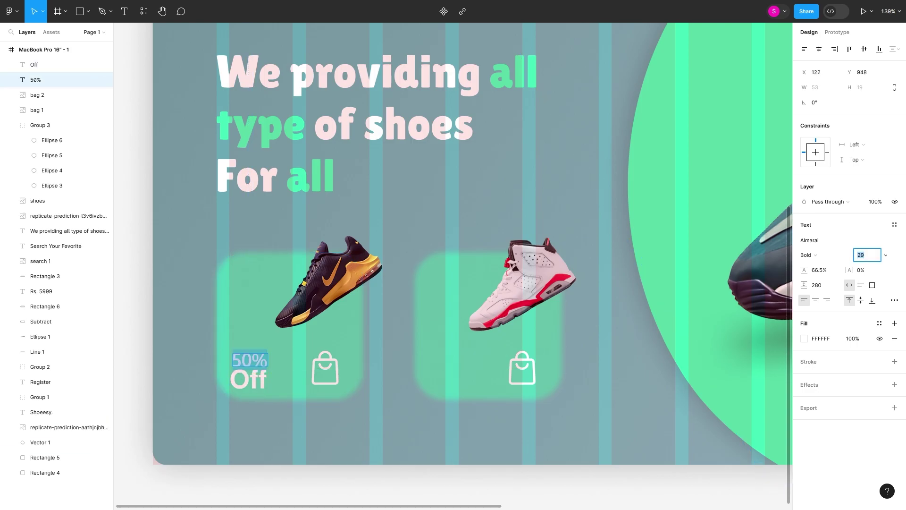
pyautogui.keyDown('shift'); pyautogui.click(43, 473); pyautogui.keyUp('shift')
pyautogui.keyDown('shift'); pyautogui.click(325, 368); pyautogui.keyUp('shift')
pyautogui.moveTo(325, 368); pyautogui.dragTo(518, 367)
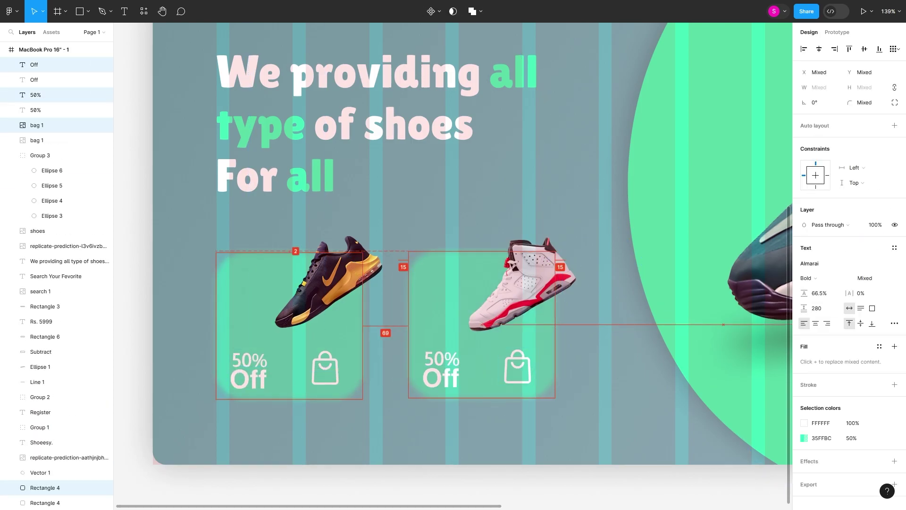
# Give the search bar background a drop shadow with blur 20
pyautogui.hotkey('shift', '1')
pyautogui.click(350, 228)
pyautogui.click(894, 286)
pyautogui.click(804, 302)
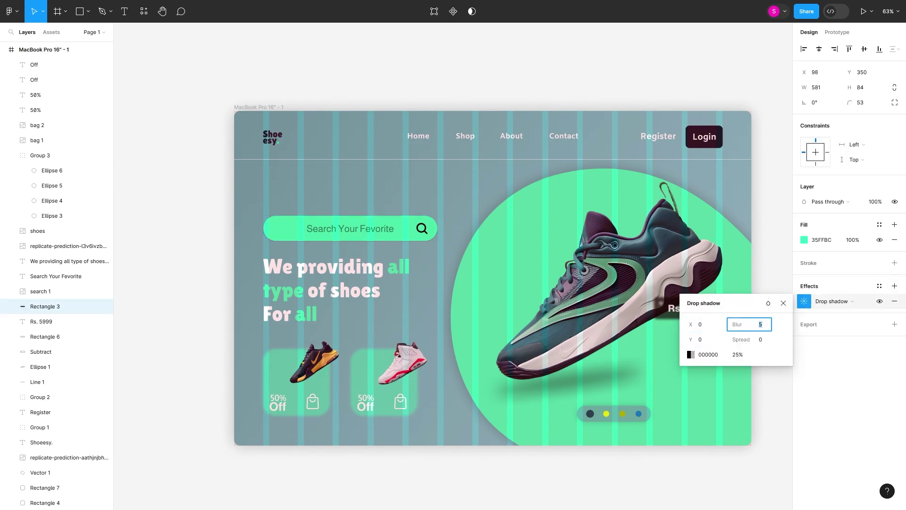
pyautogui.write('19')
pyautogui.moveTo(741, 339); pyautogui.dragTo(881, 312)
pyautogui.moveTo(734, 337); pyautogui.dragTo(733, 337)
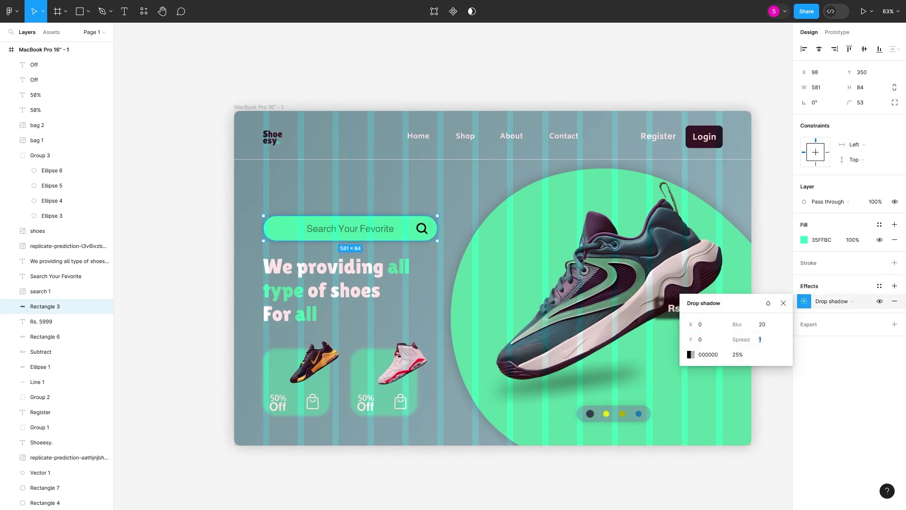
# Lock the hero shoe and move the tilted, 50% Nike swoosh beneath it
pyautogui.click(56, 458)
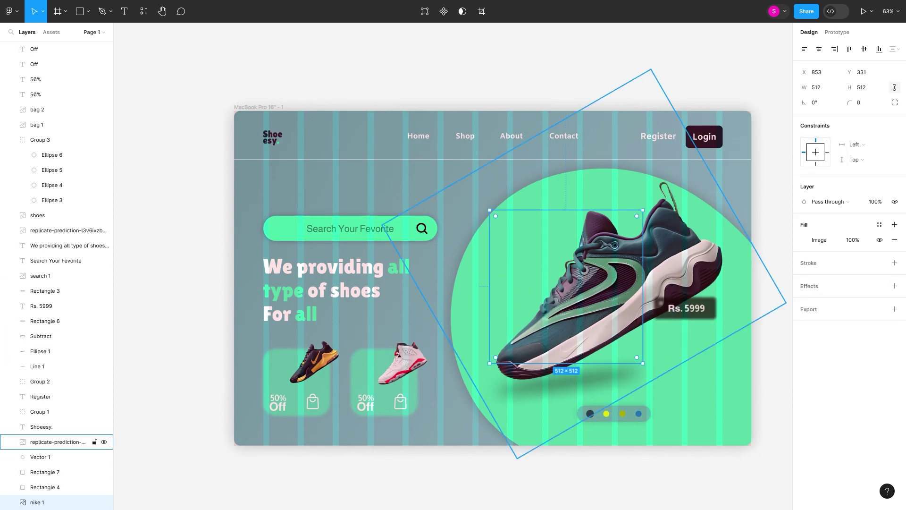
pyautogui.click(94, 442)
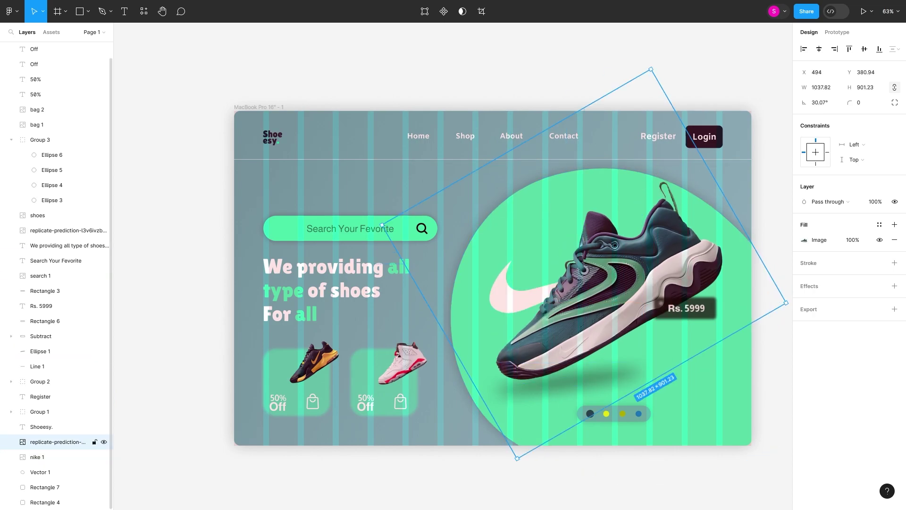
pyautogui.moveTo(543, 290); pyautogui.dragTo(666, 387)
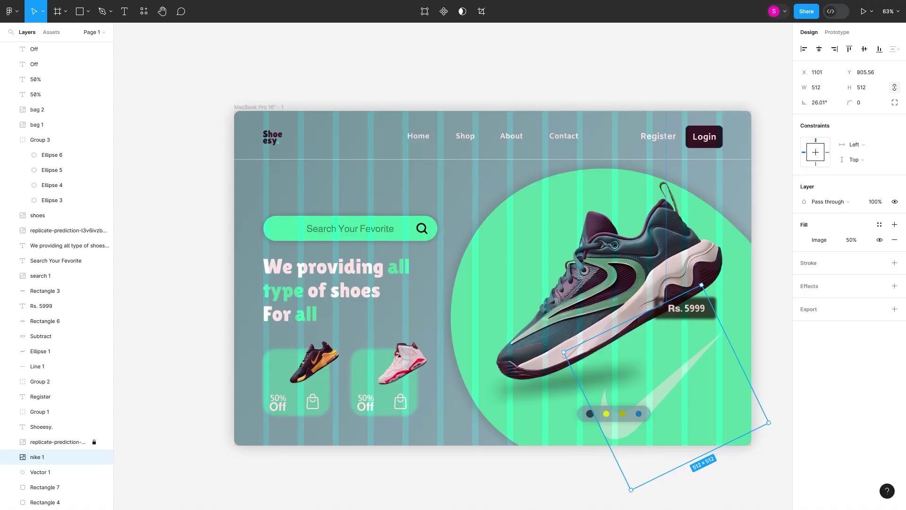
pyautogui.hotkey('shift', 'Return')
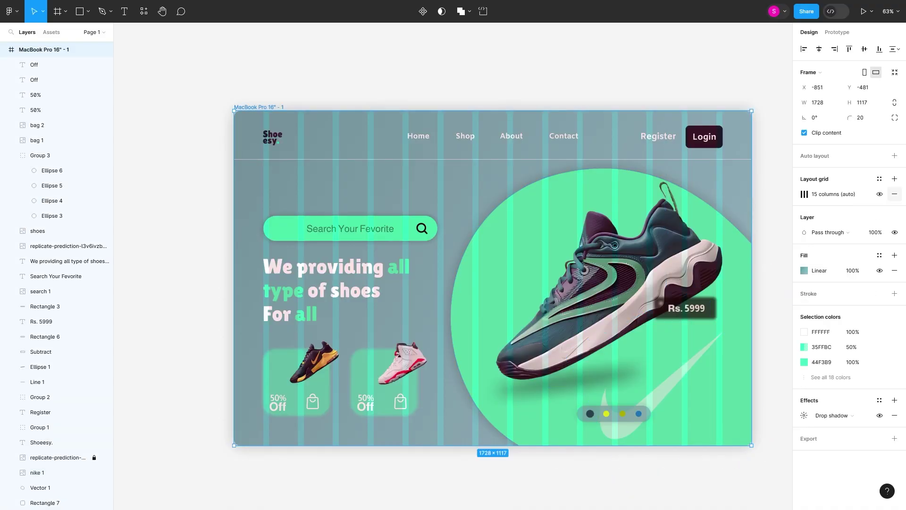
pyautogui.hotkey('shift', 'g')
# Deselect and scroll across the grid-free Shoeesy landing page to review the finished hero
pyautogui.press('Escape')
pyautogui.scroll(-3, 597, 492)
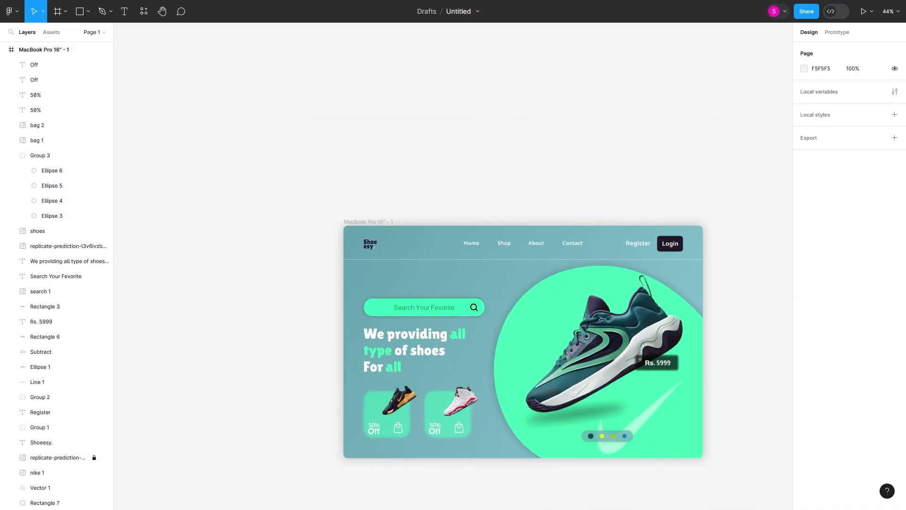
pyautogui.scroll(-3, 473, 283)
pyautogui.hscroll(3, 472, 283)
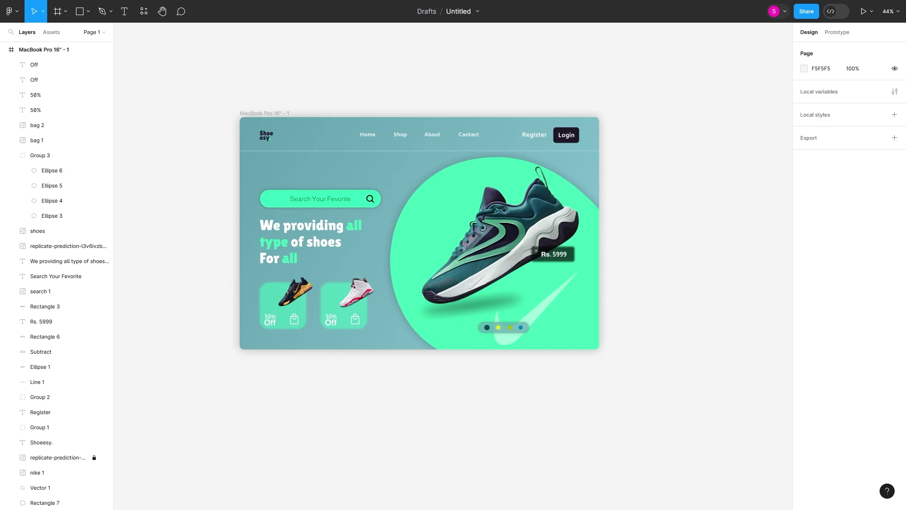